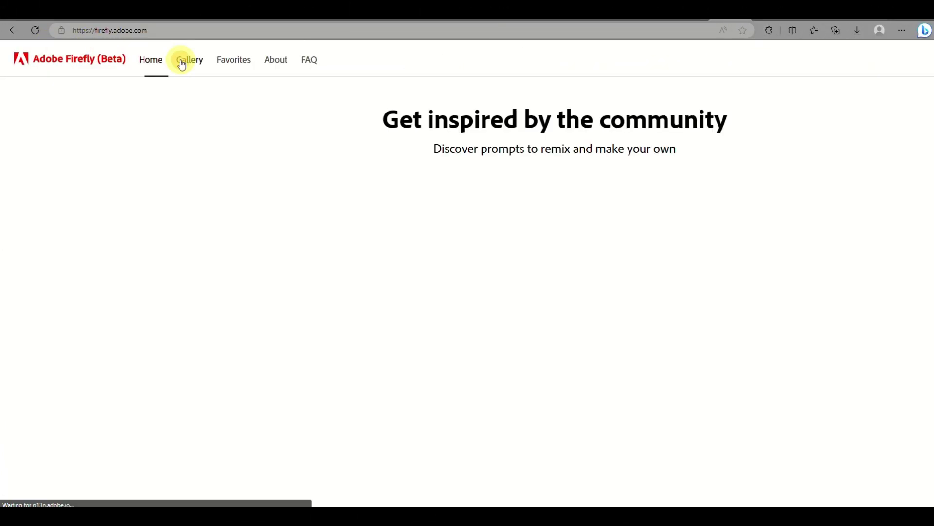
Browse the community gallery and examine the generated images along with the prompts behind them
key("ctrl+minus")
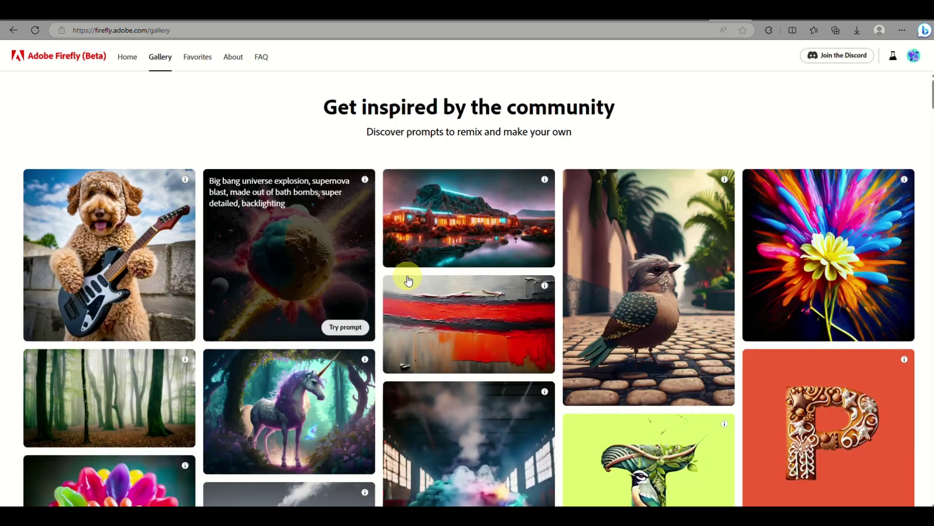
scroll(408, 281, "down", 3)
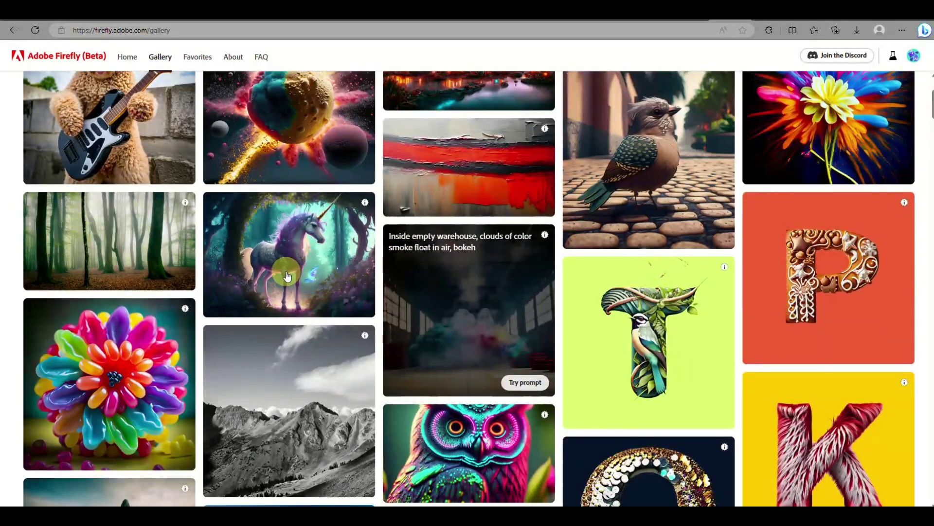
scroll(285, 277, "up", 5)
scroll(285, 273, "up", 1)
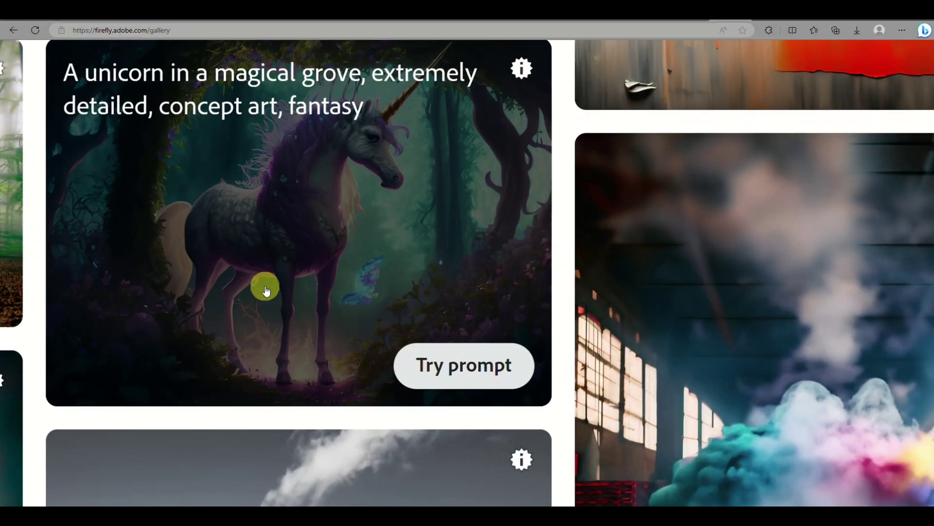
scroll(266, 288, "down", 6)
scroll(266, 290, "down", 2)
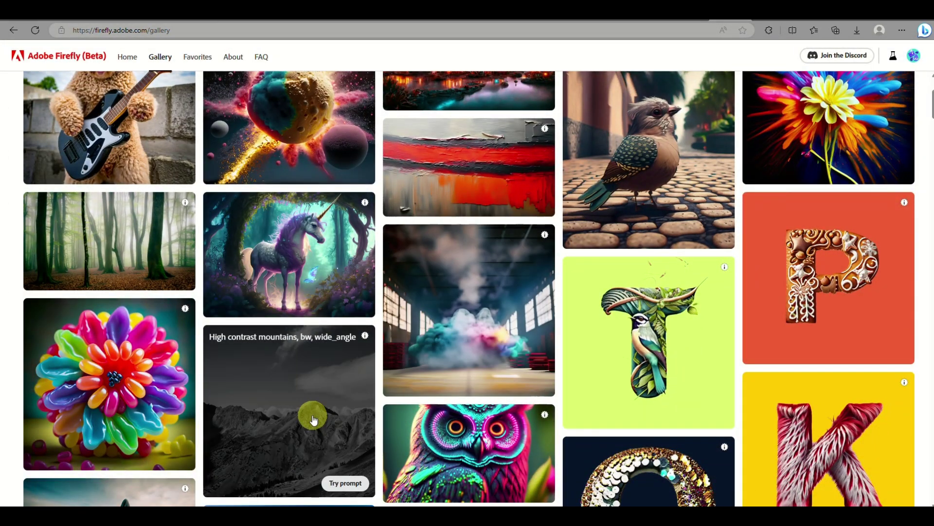
scroll(314, 420, "down", 5)
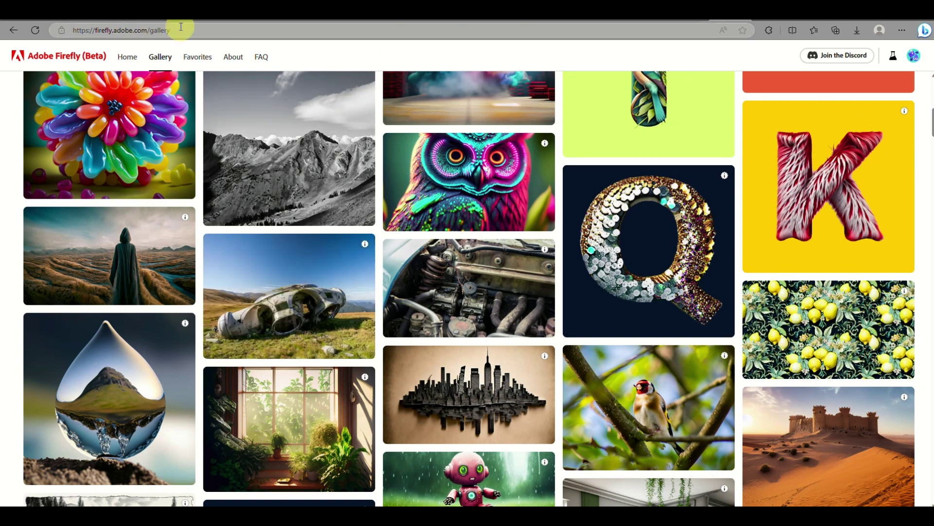
View the results of the cloaked figure's gallery prompt, "stream of consciousness in a vast landscape", and return to the gallery
left_click_drag(180, 28, 96, 35)
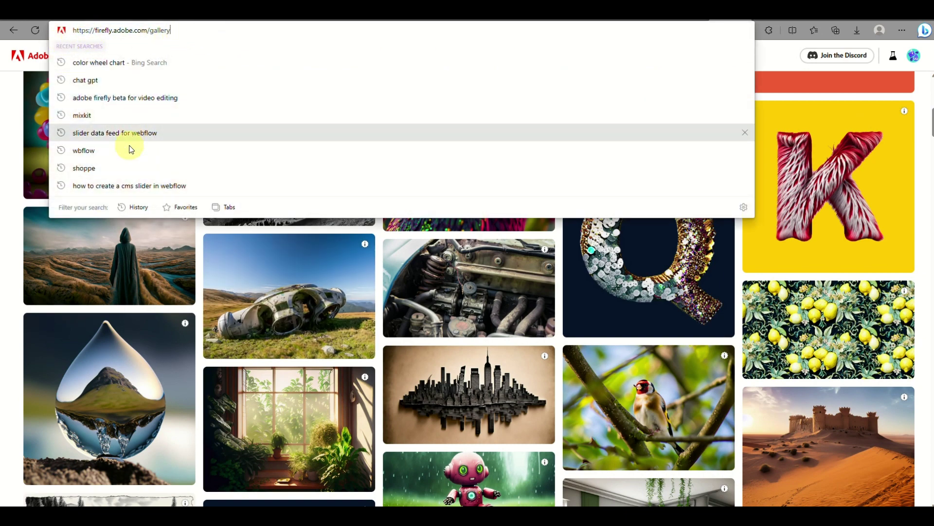
left_click(96, 286)
left_click(104, 236)
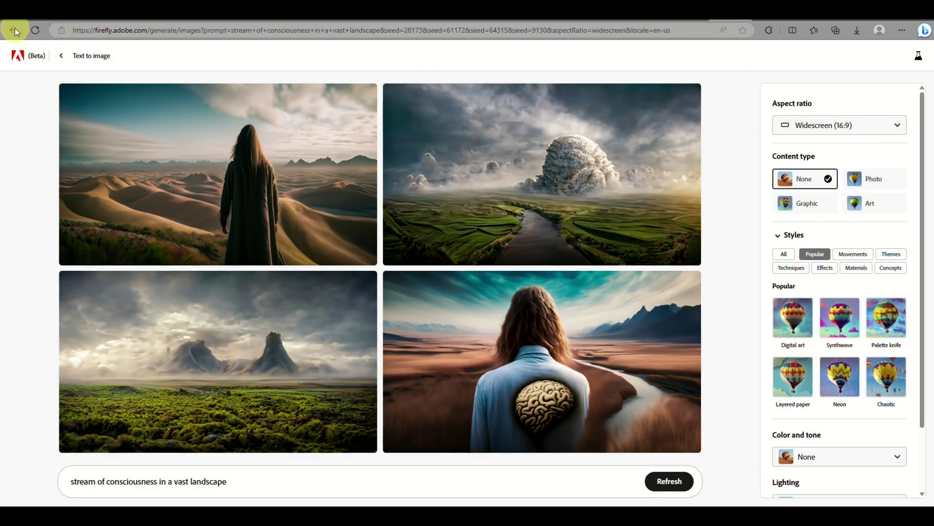
left_click(15, 29)
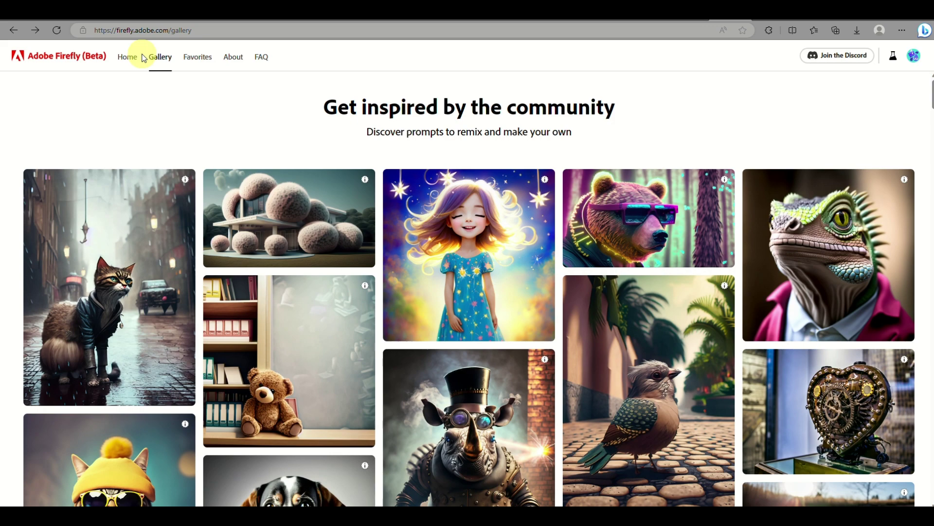
Go to the home page and review the available generative features, from Text to image through Generative recolor to Extend image
left_click(136, 62)
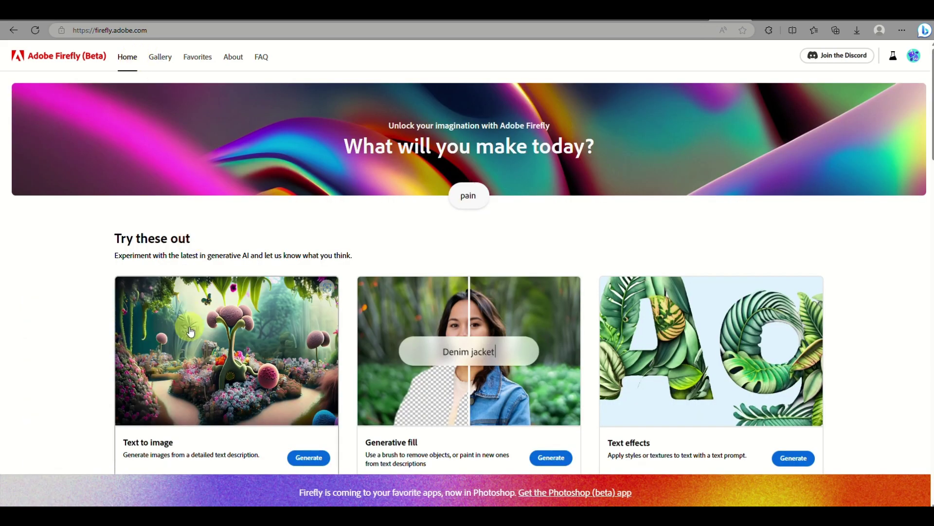
scroll(190, 332, "down", 3)
scroll(190, 332, "down", 5)
scroll(190, 332, "up", 5)
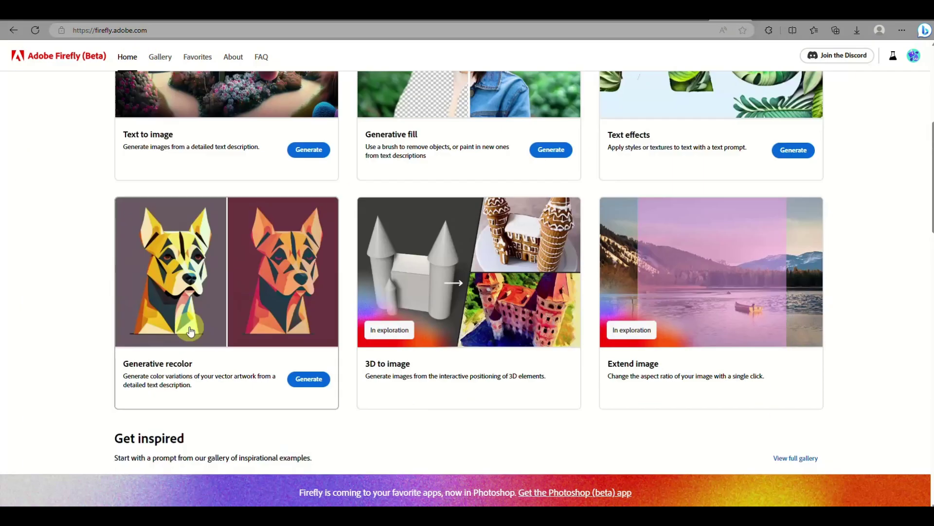
scroll(190, 332, "down", 4)
scroll(191, 331, "up", 1)
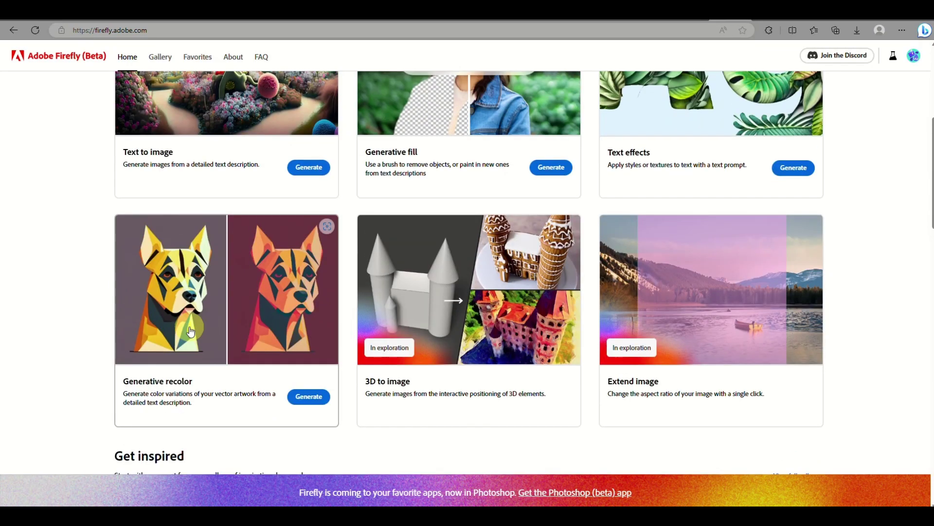
scroll(191, 332, "up", 2)
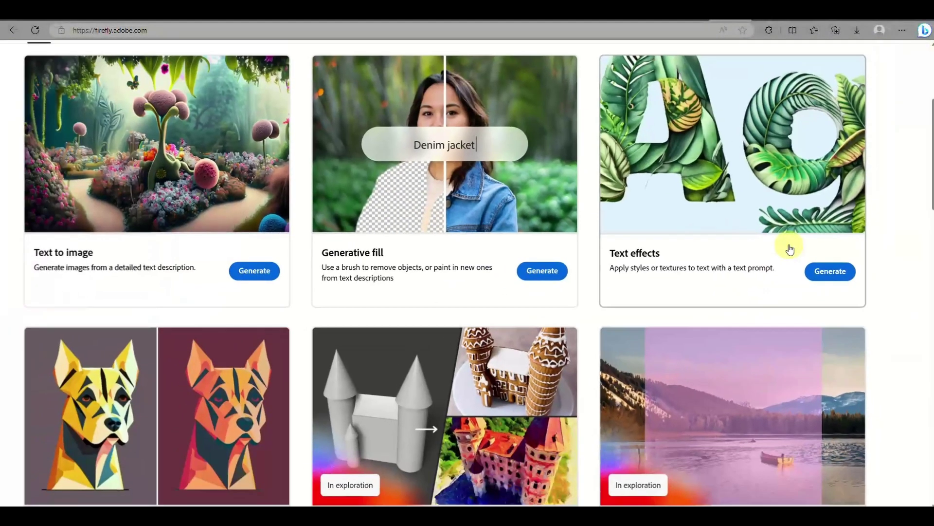
scroll(317, 357, "down", 3)
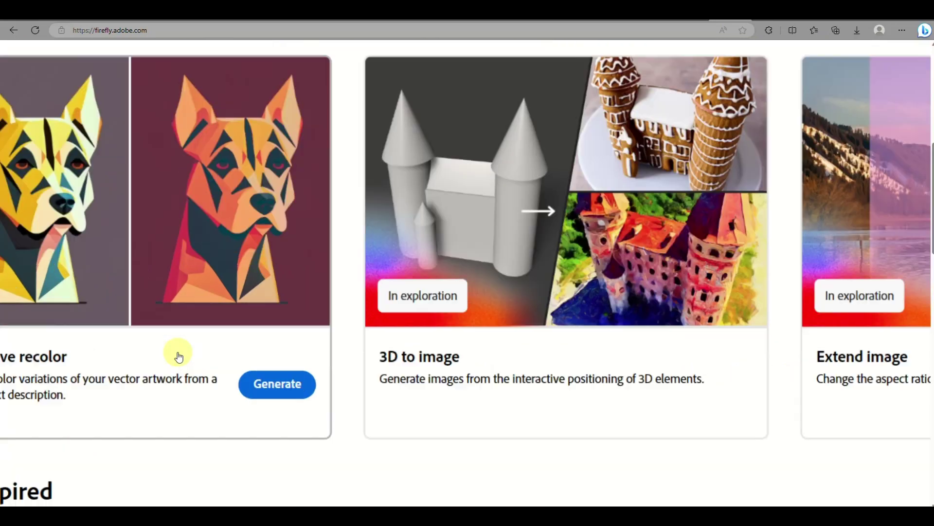
scroll(179, 357, "up", 5)
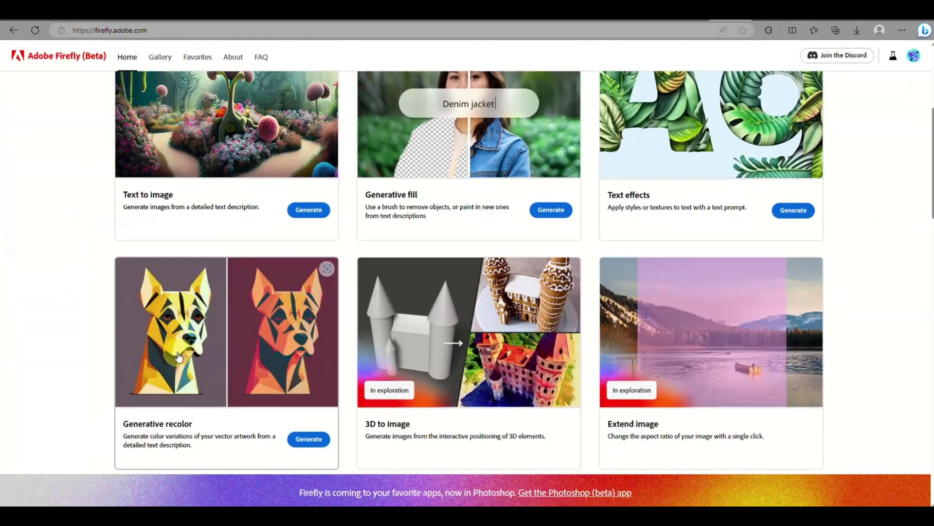
scroll(178, 356, "down", 1)
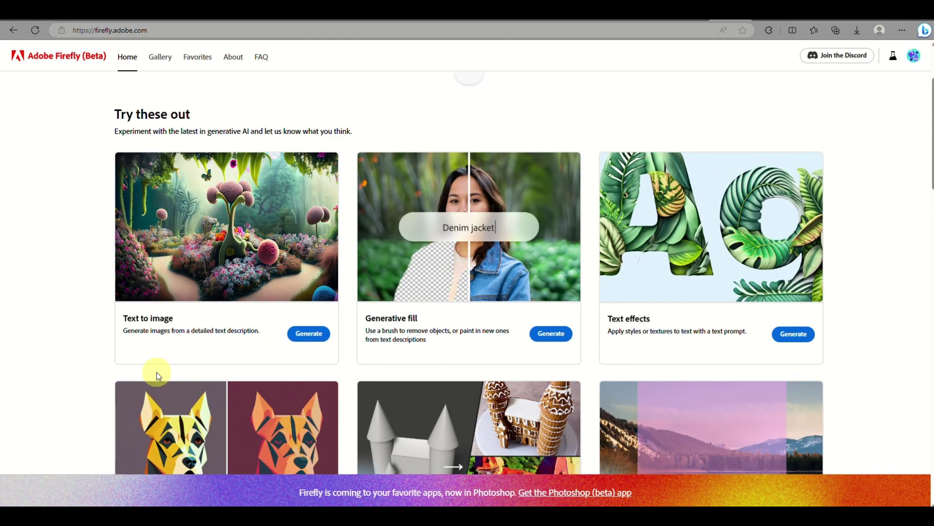
Open Text to image and try the sample prompt of beautiful flowers and a blob object frozen in a block of ice
left_click(310, 334)
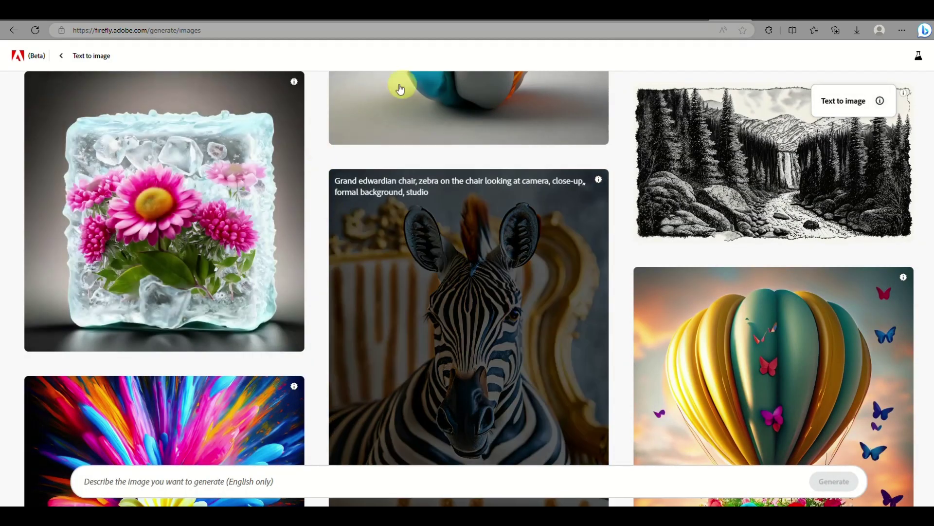
scroll(503, 185, "up", 6)
scroll(506, 188, "down", 5)
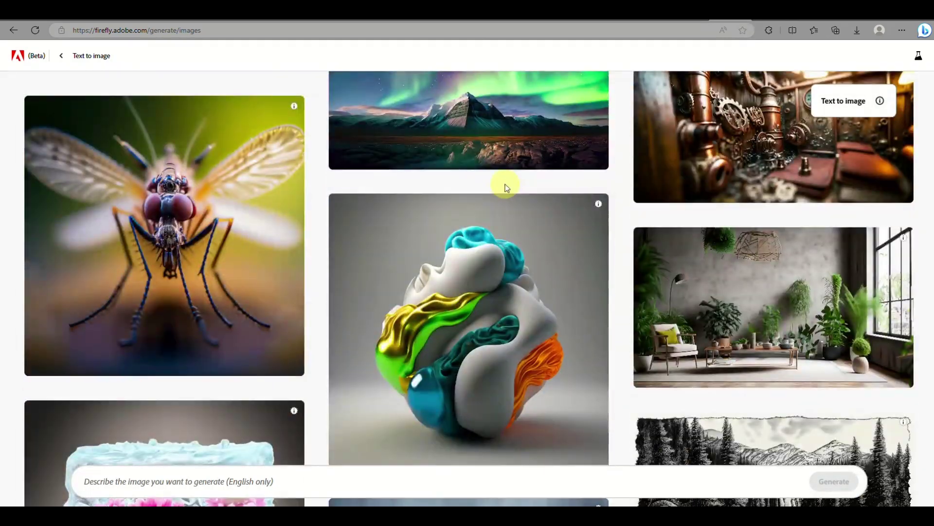
mouse_move(224, 271)
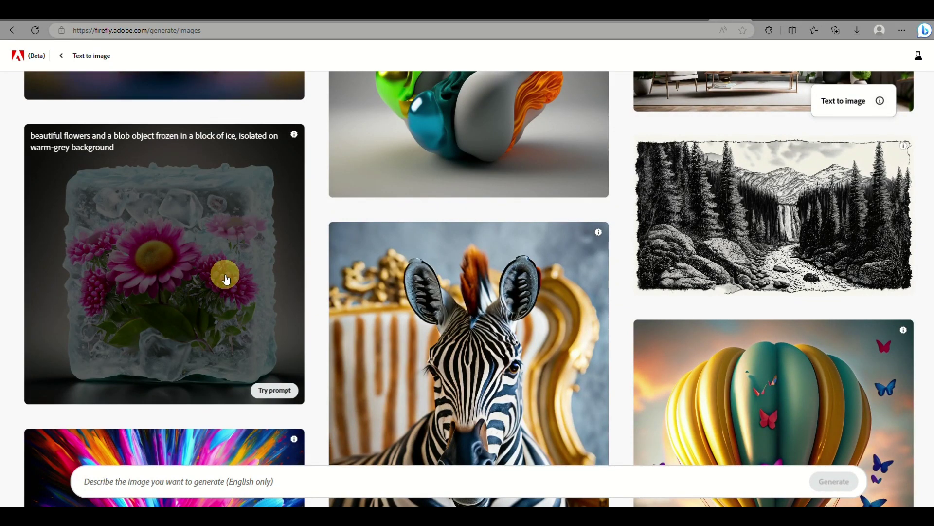
left_click(278, 392)
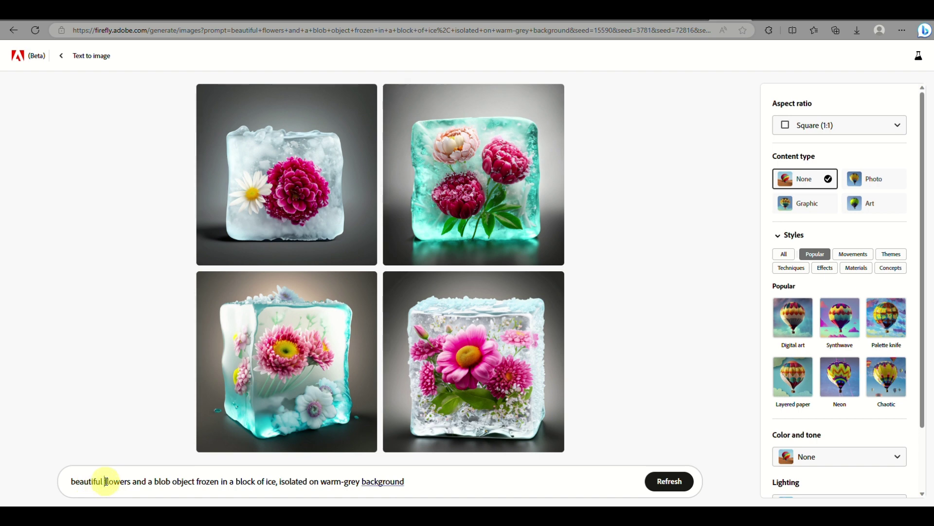
Insert the word "dalhia" before "flowers" in the image prompt
left_click(106, 481)
type("2")
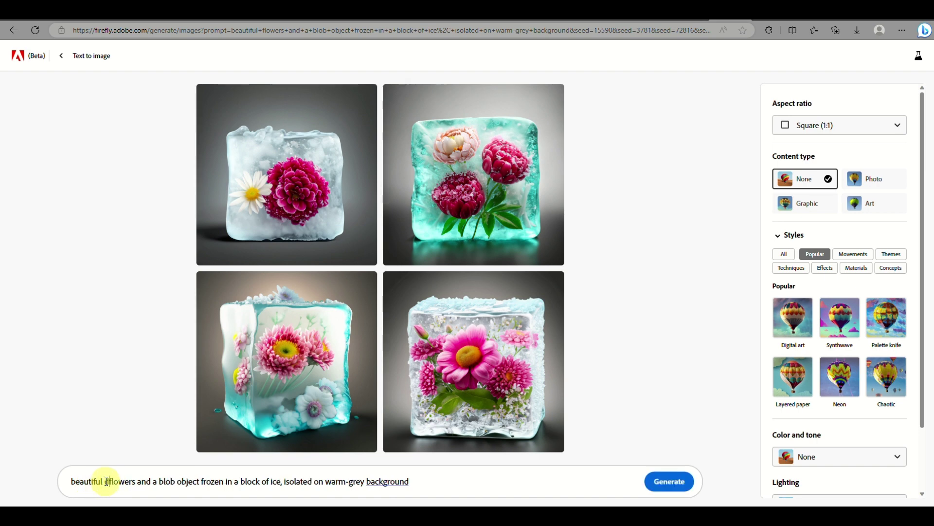
type("alhia")
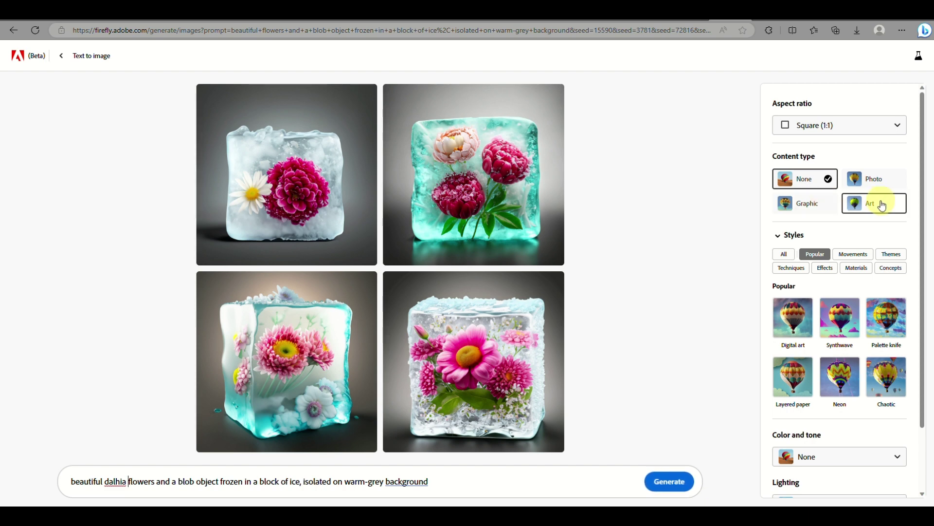
Review the aspect ratio options, content types, popular styles, and the color and tone, lighting and composition settings
left_click(848, 129)
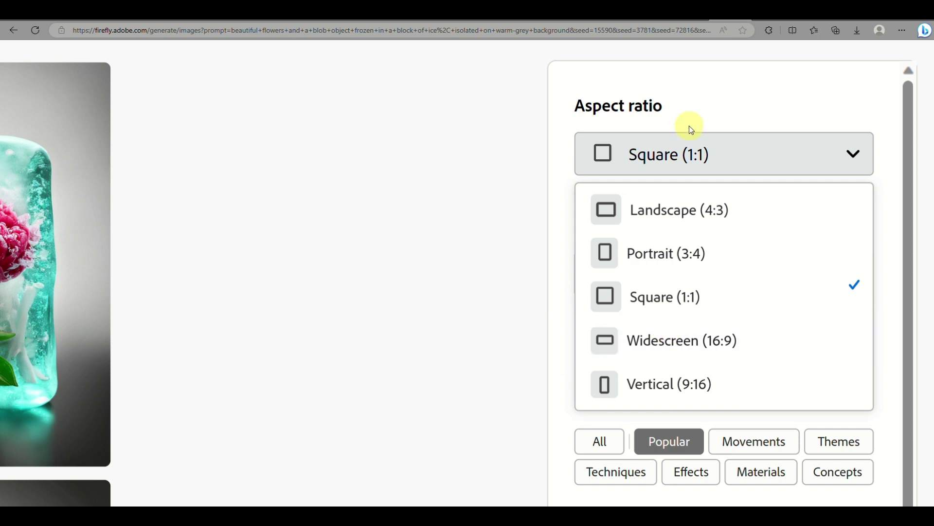
left_click(707, 156)
scroll(699, 300, "down", 3)
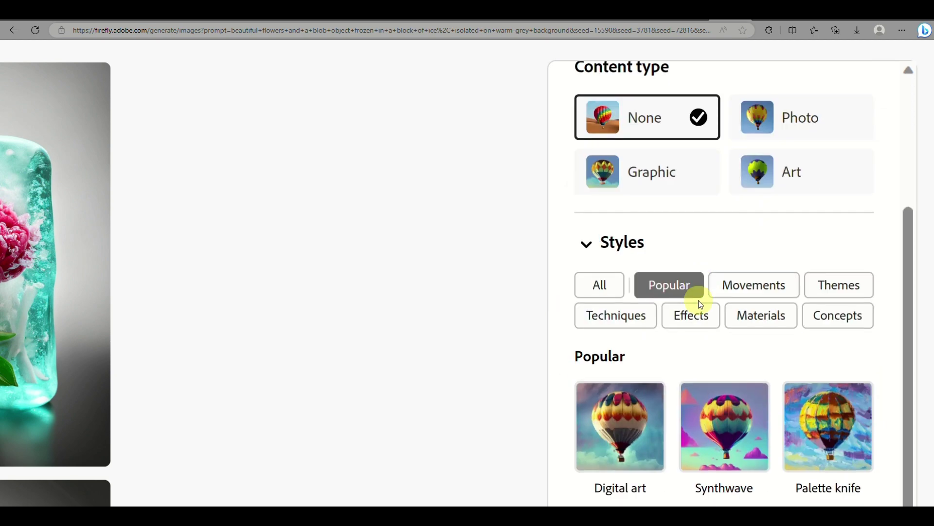
scroll(649, 336, "down", 1)
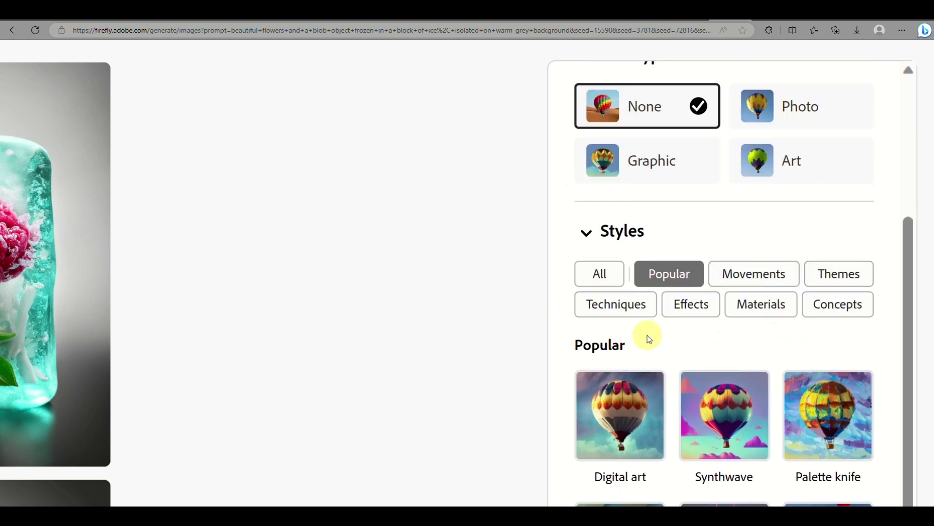
scroll(647, 335, "down", 4)
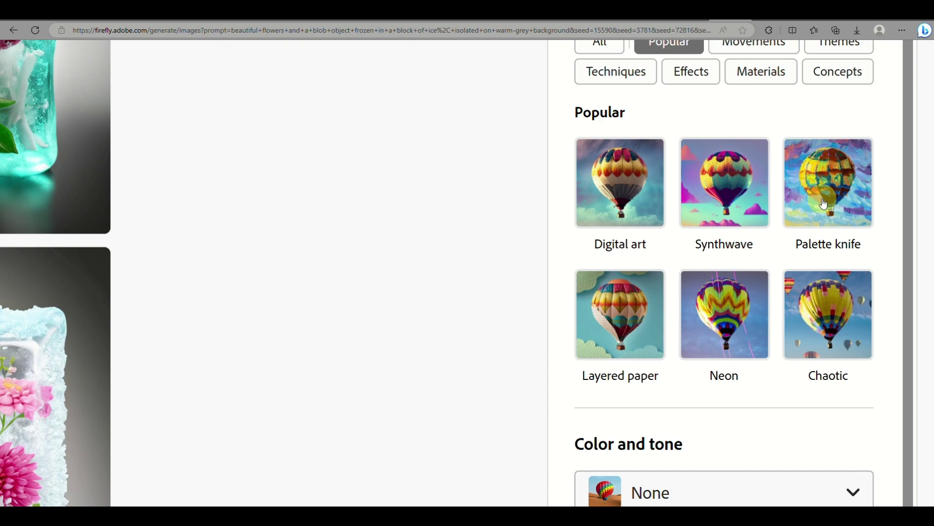
scroll(824, 204, "down", 5)
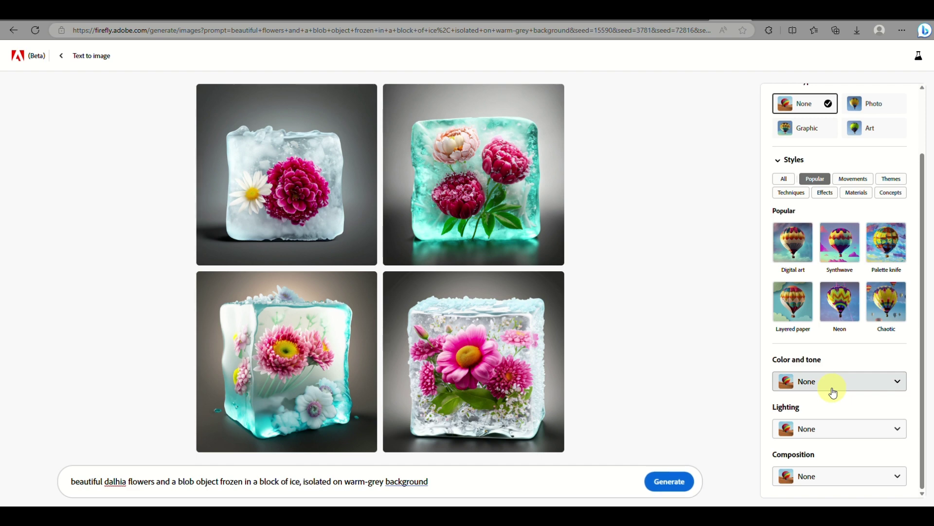
Generate images from the edited prompt, correct the misspelled flower name to "dahlia" and generate them again
left_click(659, 488)
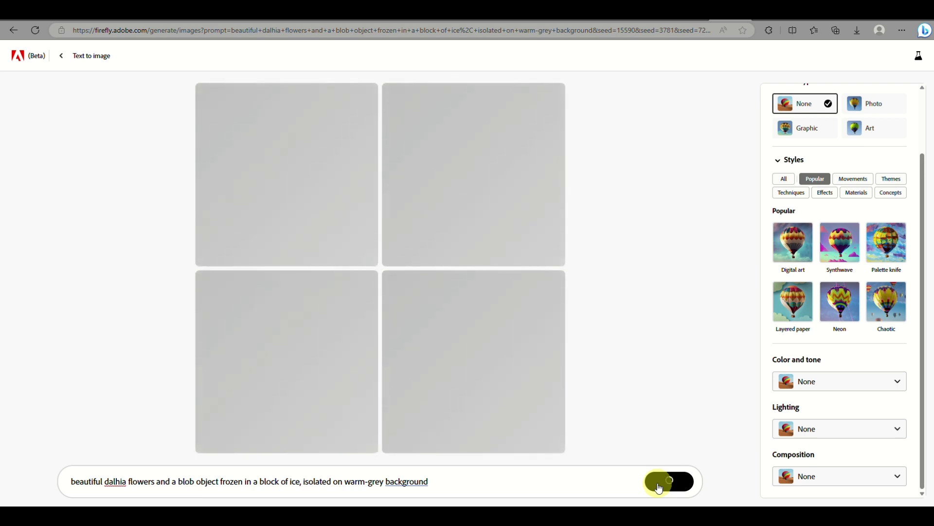
right_click(116, 480)
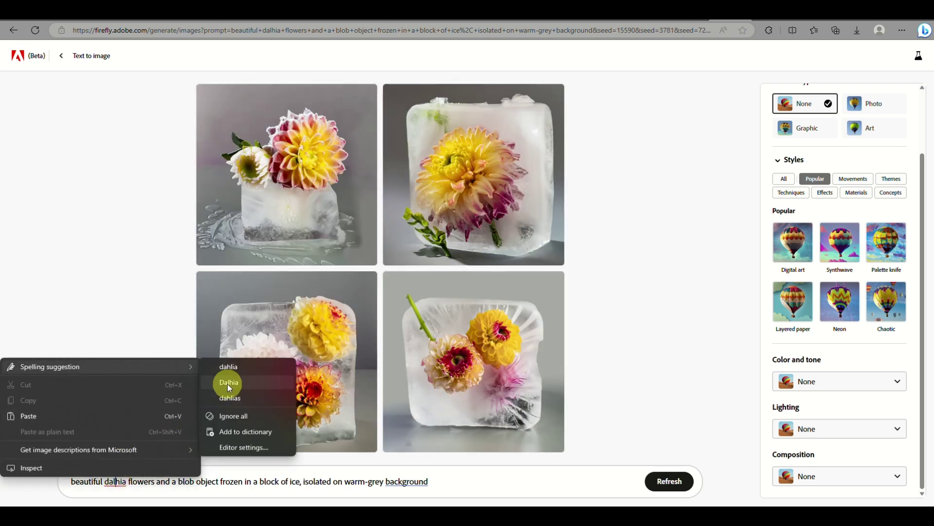
left_click(241, 366)
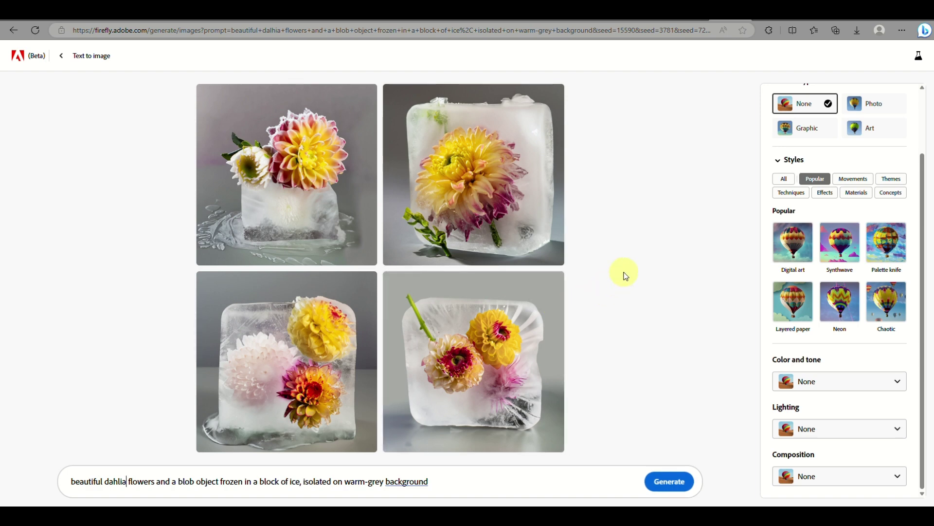
left_click(674, 483)
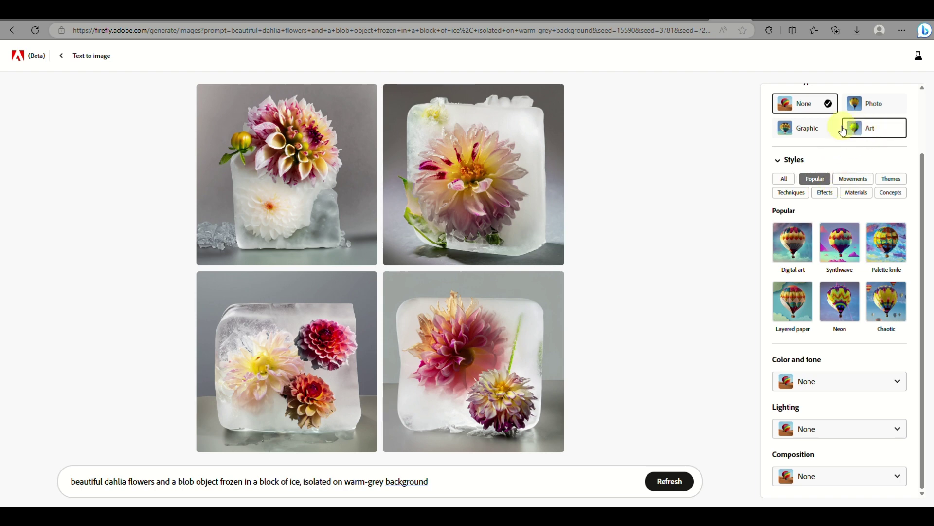
Regenerate the dahlia images with the Graphic content type and look over the results
left_click(809, 129)
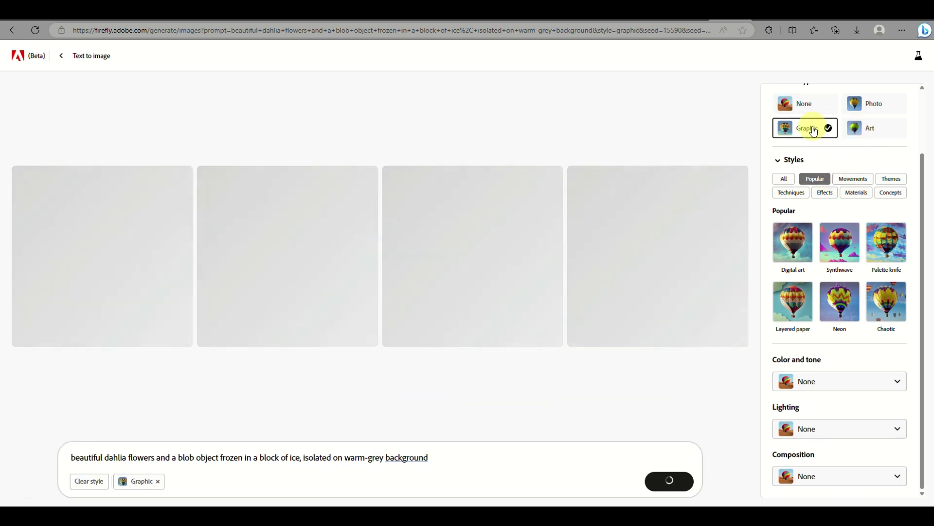
scroll(897, 124, "up", 2)
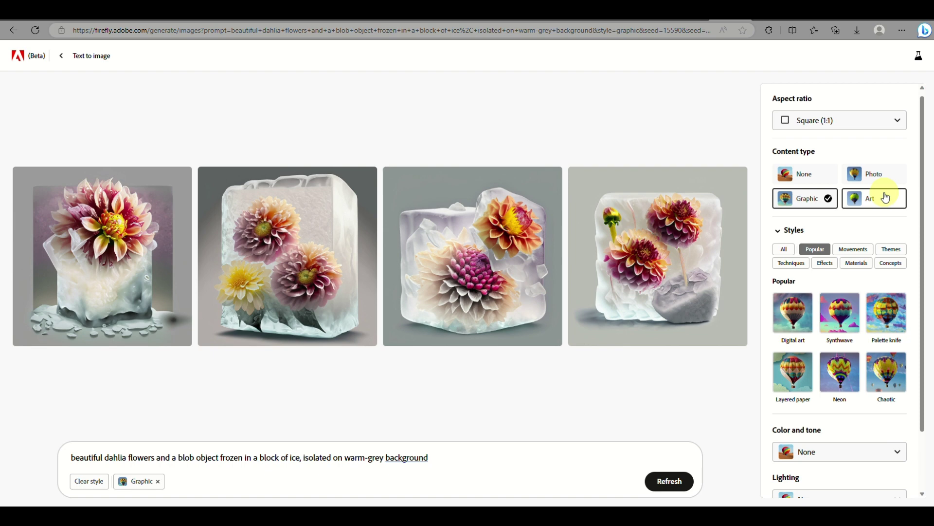
mouse_move(628, 302)
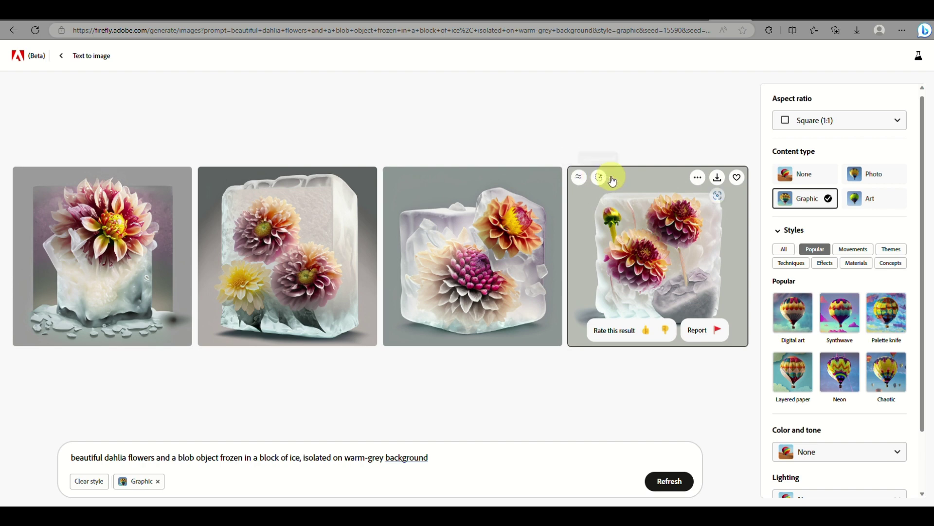
Set the content type of the dahlia images to Art
left_click(870, 203)
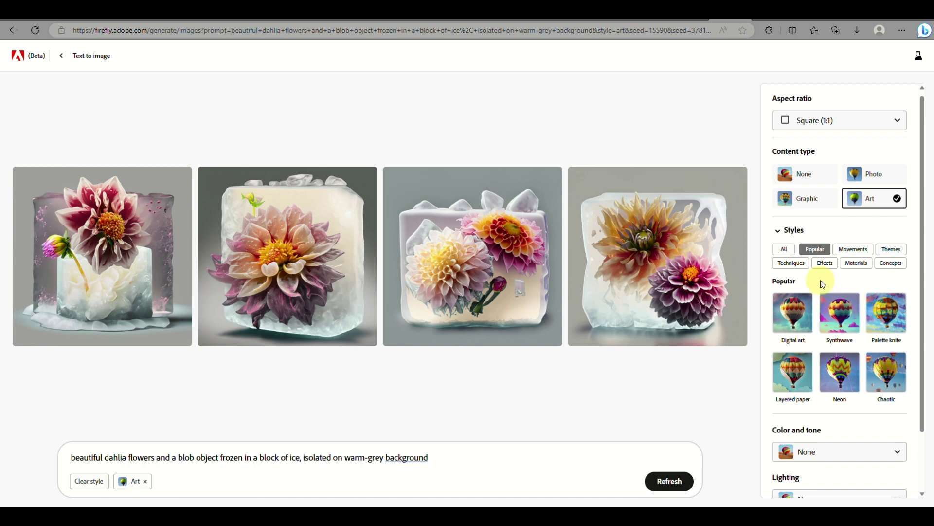
scroll(840, 330, "down", 1)
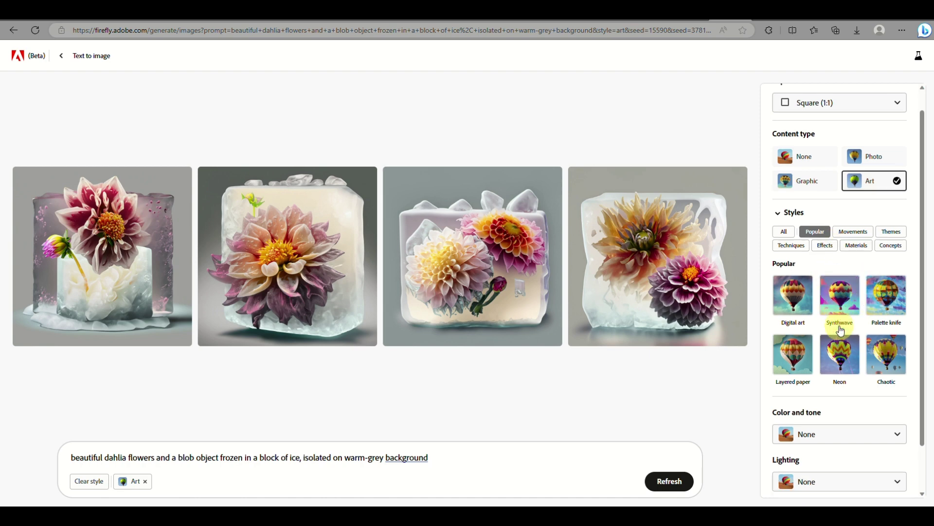
Apply the Palette knife style, Studio lighting and the Vibrant color tone to the dahlia images
scroll(840, 330, "down", 3)
left_click(888, 254)
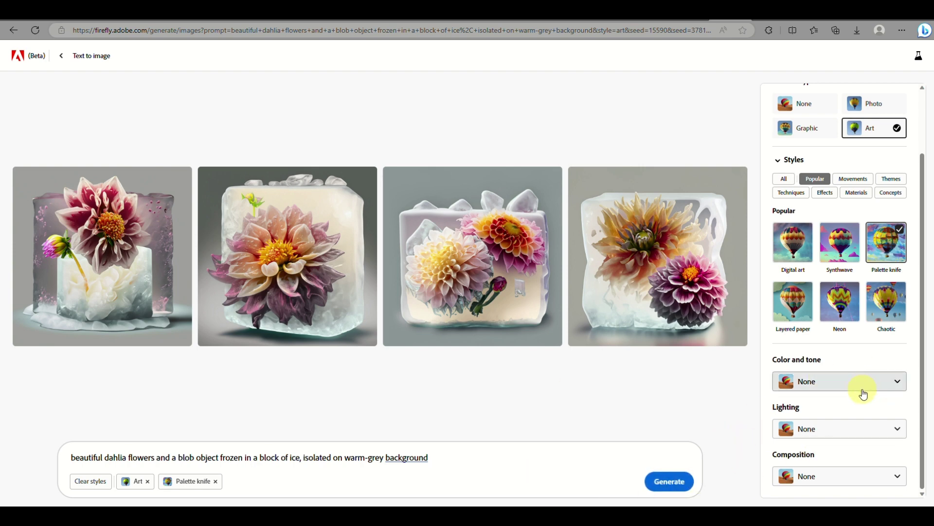
left_click(861, 431)
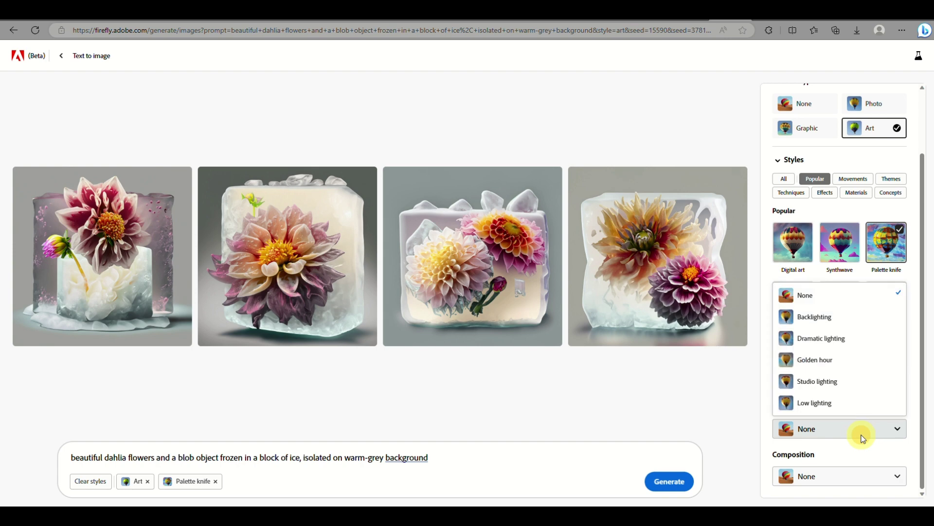
left_click(841, 380)
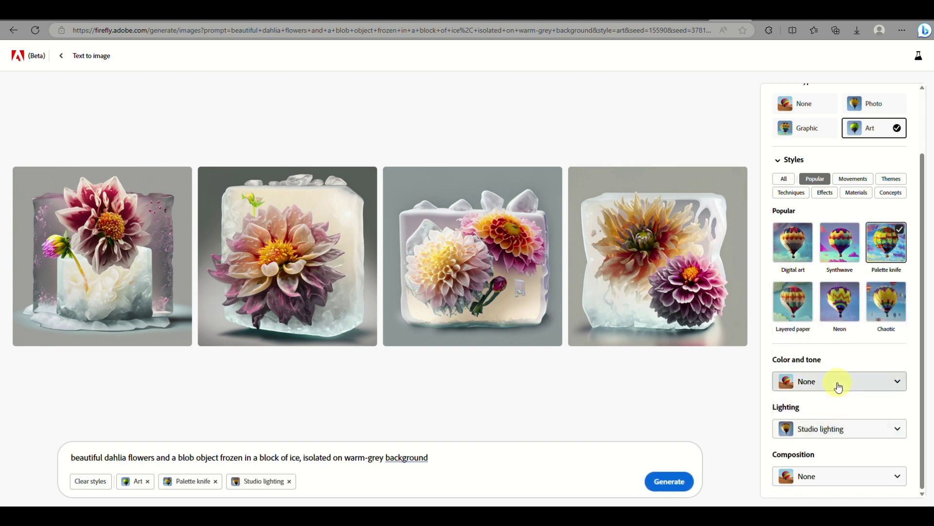
left_click(839, 384)
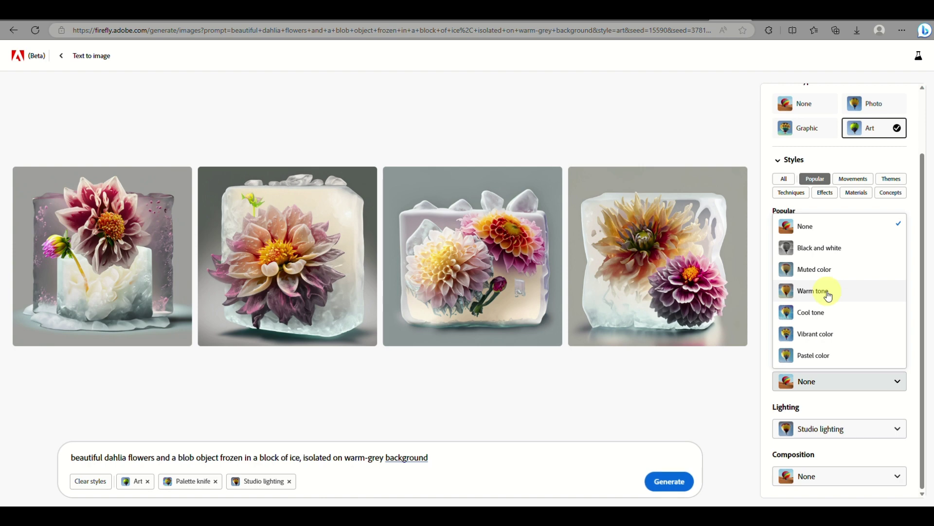
left_click(823, 335)
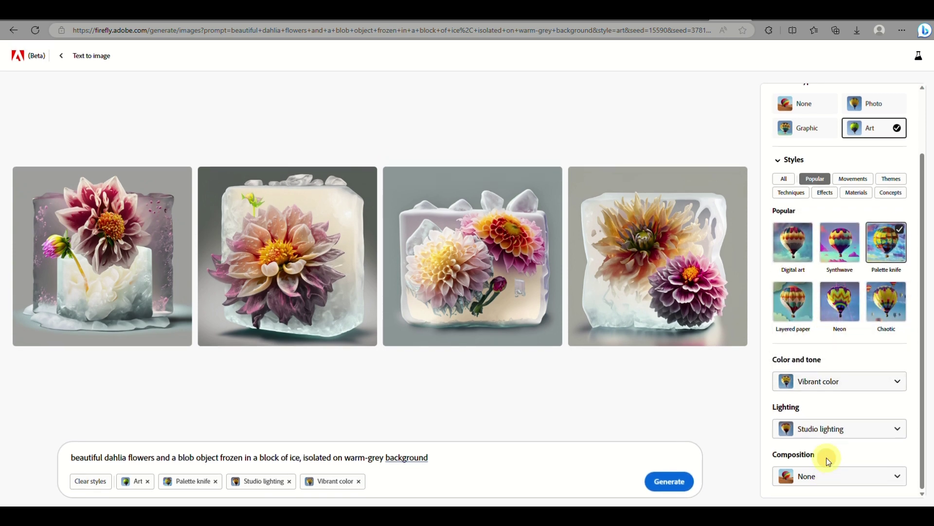
Set the composition to Macrophotography, generate the dahlia images and look over the results
left_click(831, 474)
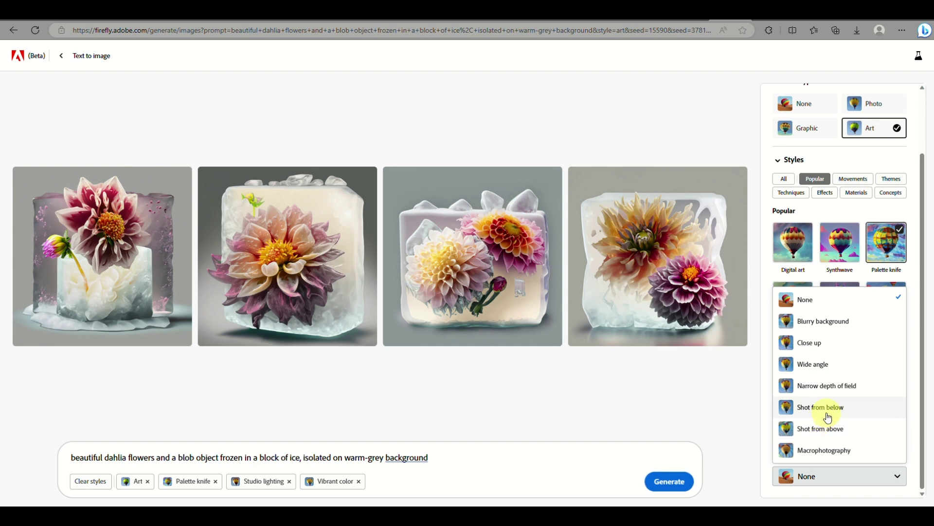
left_click(832, 451)
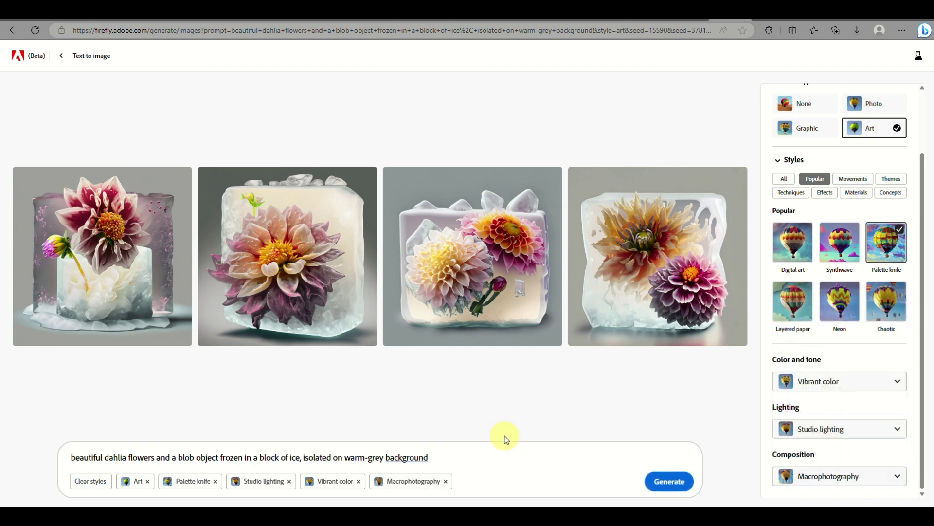
left_click(668, 487)
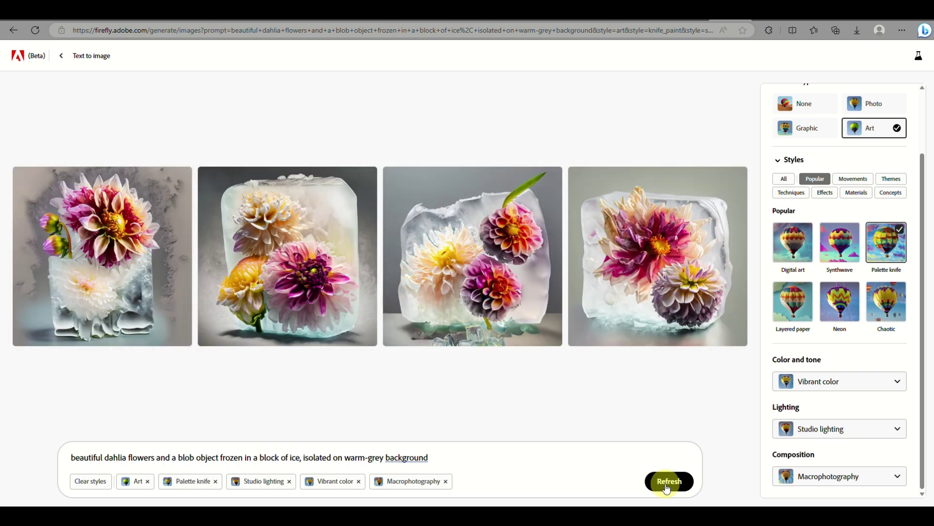
mouse_move(687, 280)
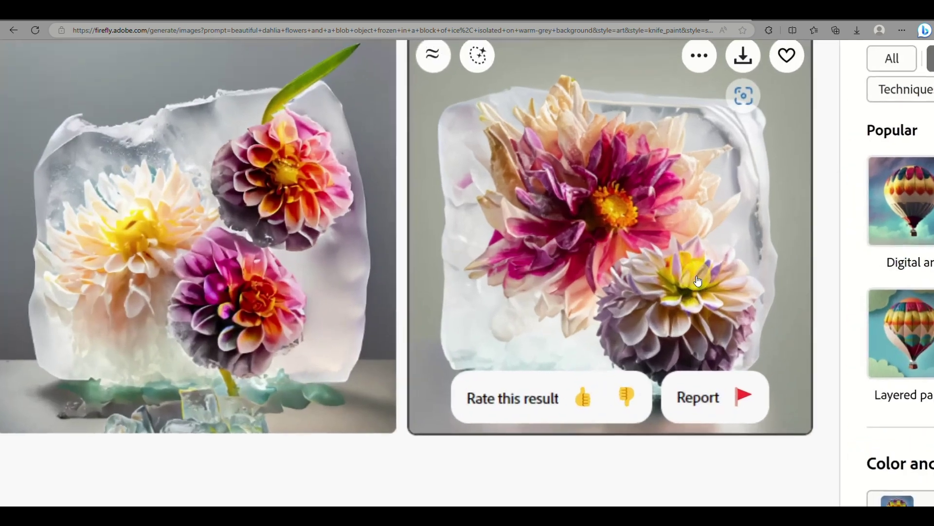
scroll(687, 281, "up", 5)
scroll(698, 281, "down", 5)
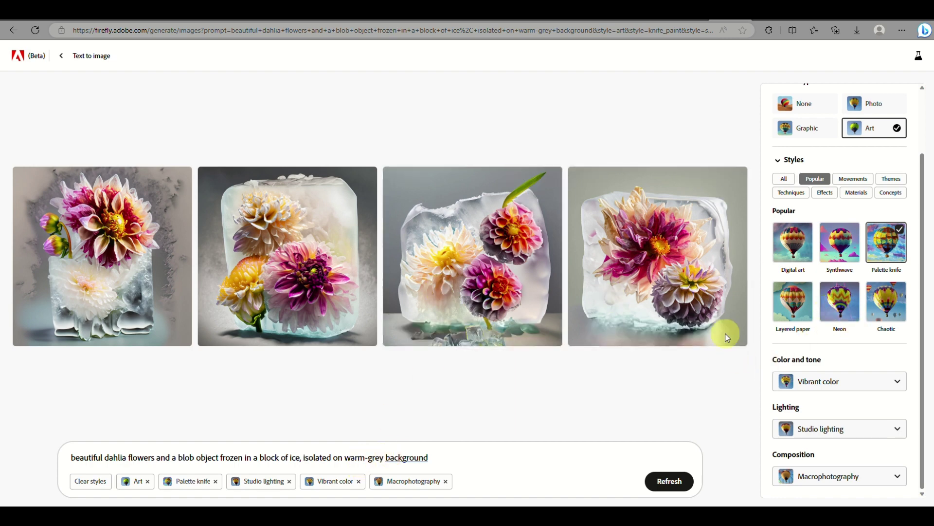
Examine the additional options and the download notice for the fourth dahlia image, closing the notice without downloading
mouse_move(619, 347)
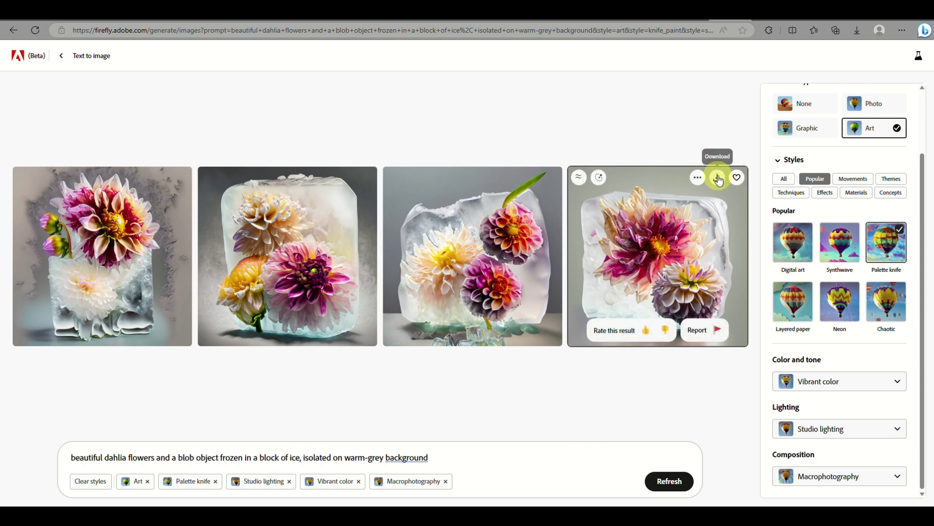
left_click(704, 181)
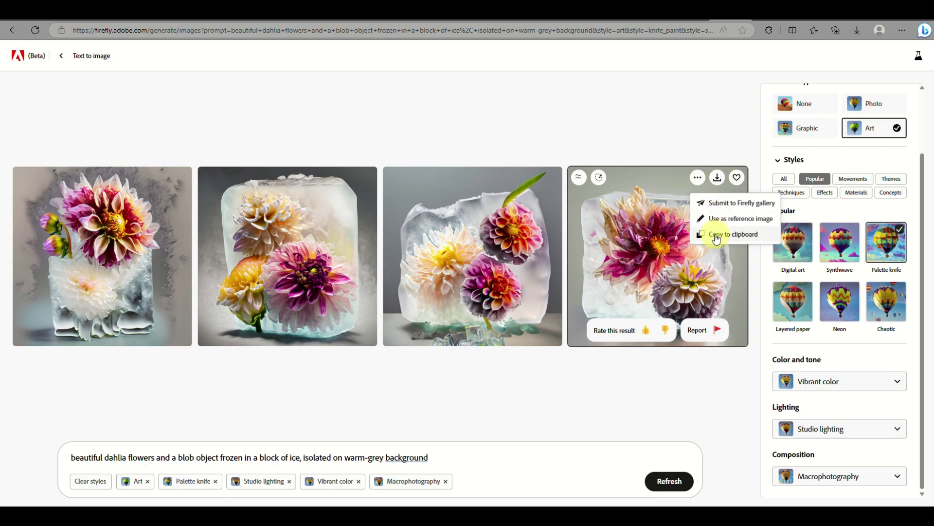
left_click(718, 183)
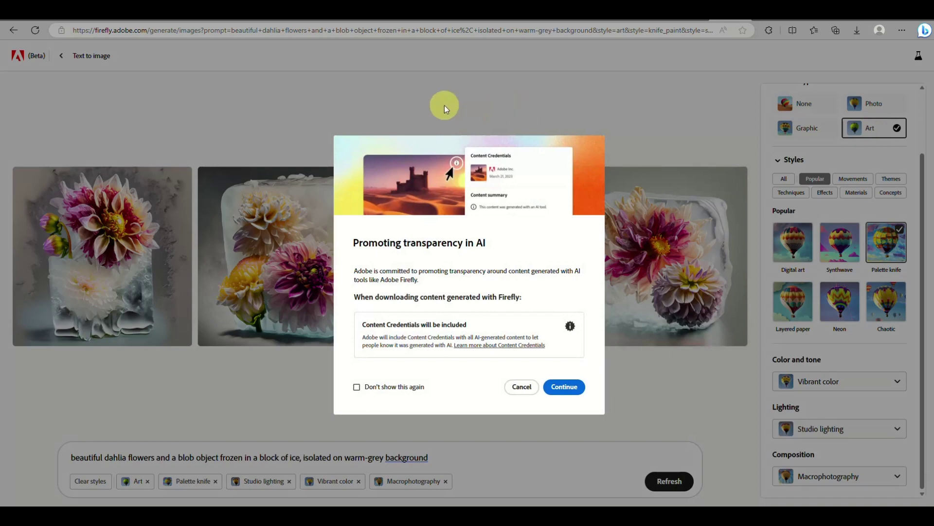
left_click(451, 101)
Return to the Text to image gallery and browse its sample images
left_click(61, 55)
mouse_move(388, 332)
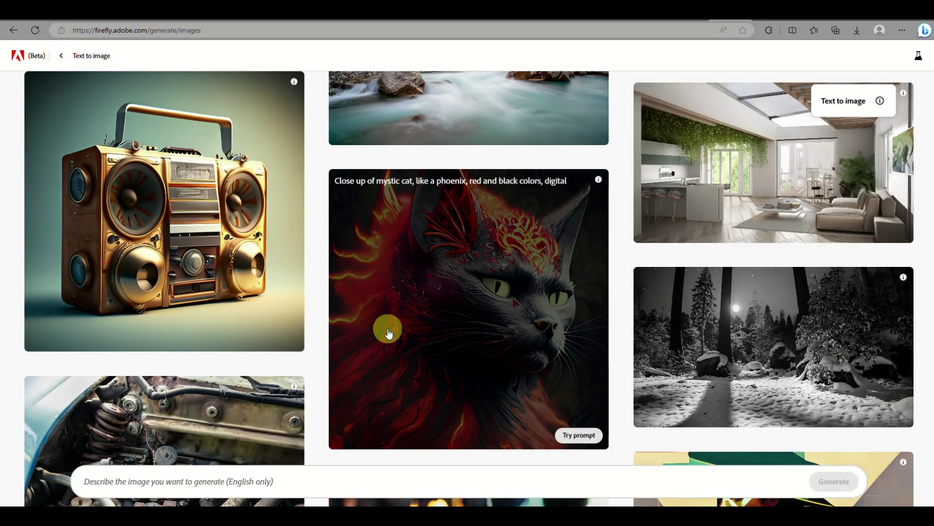
scroll(388, 332, "down", 15)
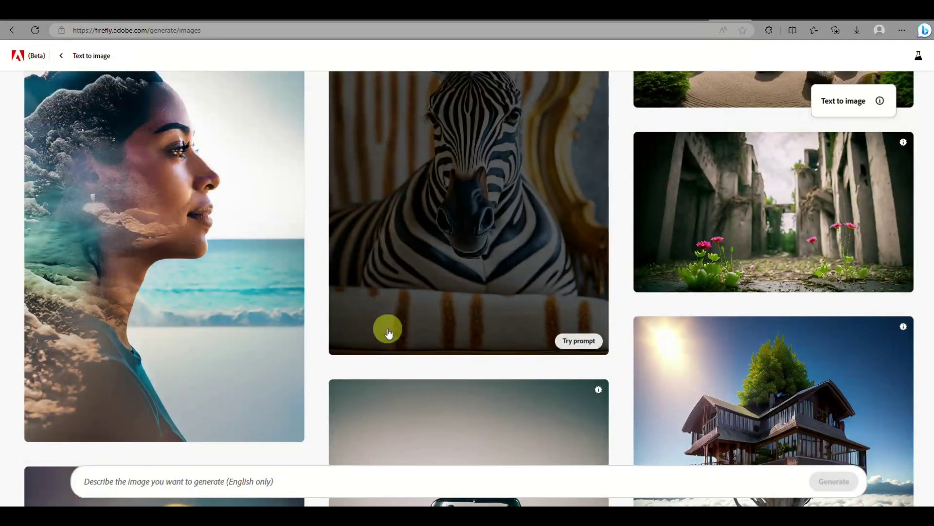
scroll(386, 327, "up", 15)
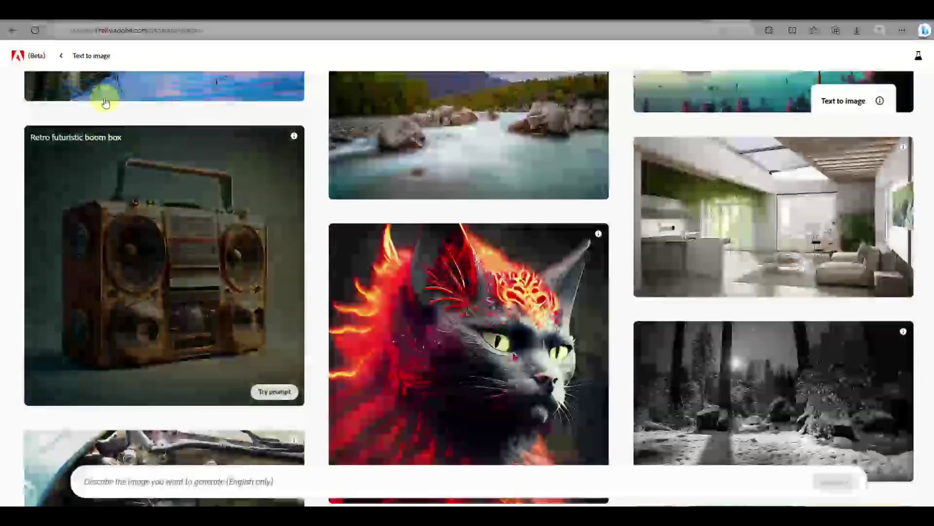
Go back to the Firefly home page and open Generative fill
left_click(61, 56)
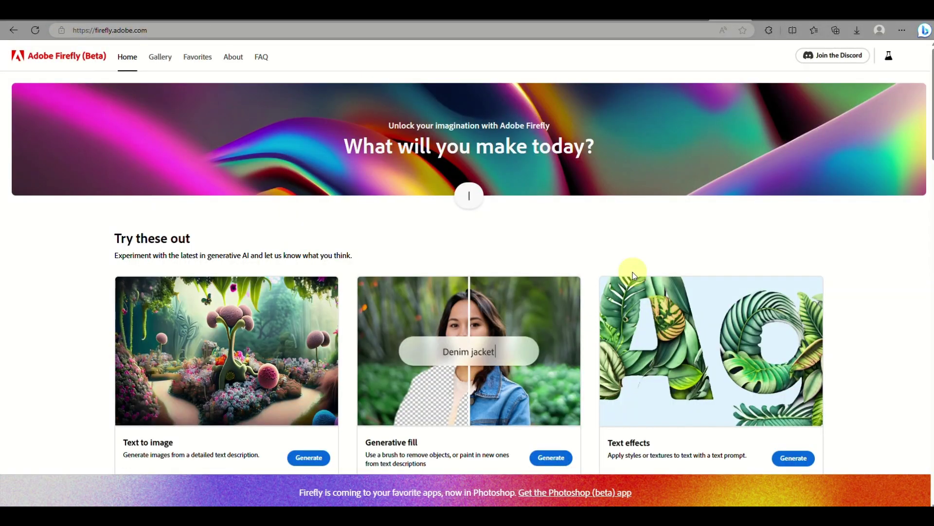
scroll(485, 326, "down", 2)
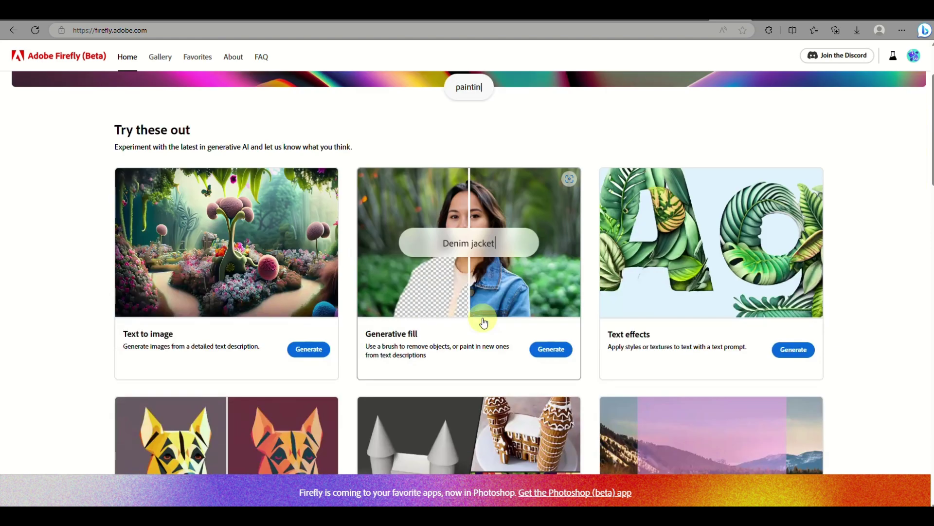
left_click(550, 350)
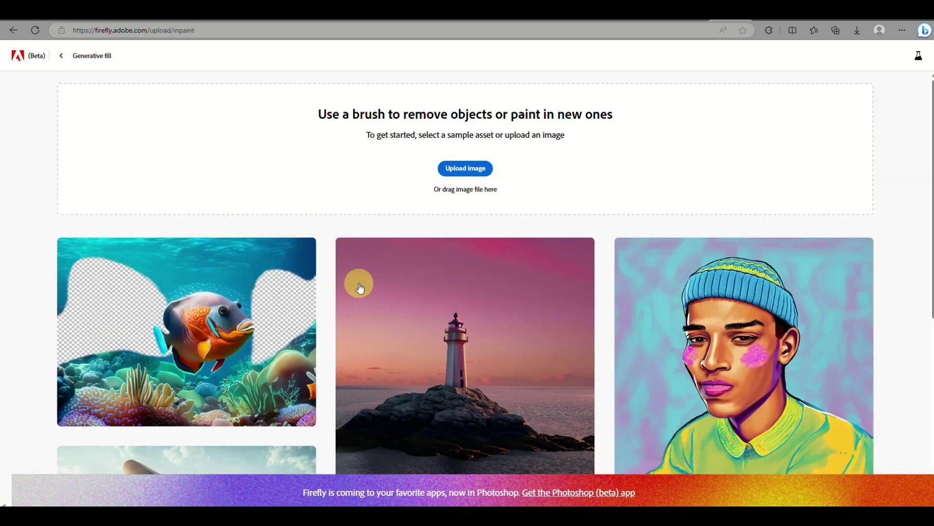
Look through the Generative fill sample images and open the lighthouse example
scroll(359, 287, "down", 3)
scroll(360, 288, "down", 3)
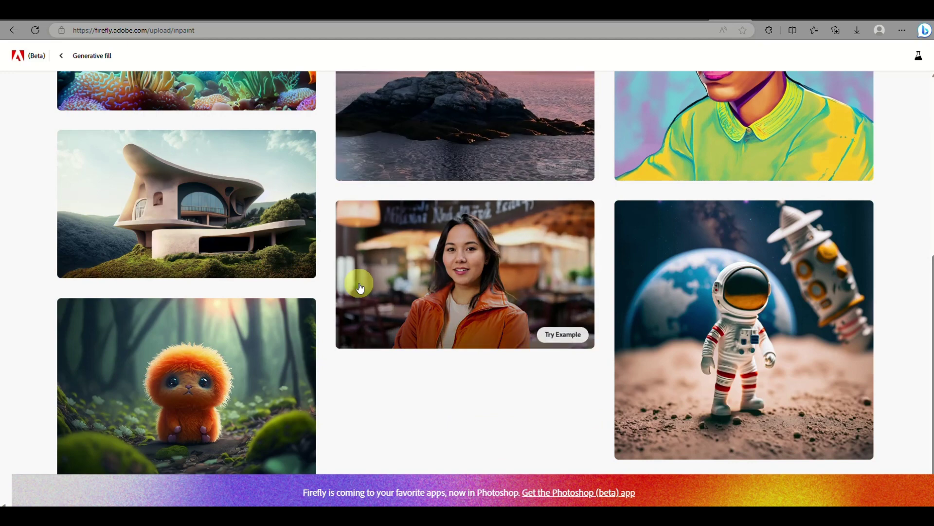
scroll(360, 288, "down", 2)
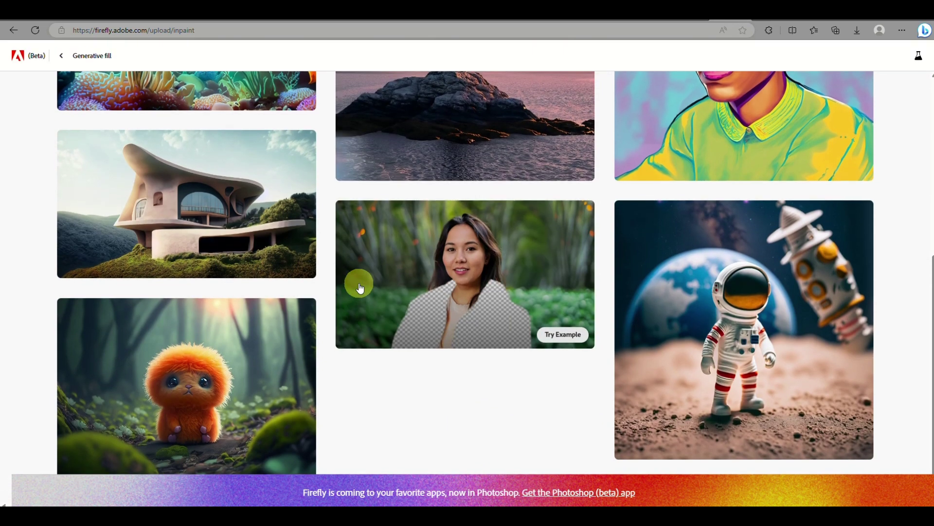
scroll(360, 288, "up", 5)
scroll(360, 288, "down", 5)
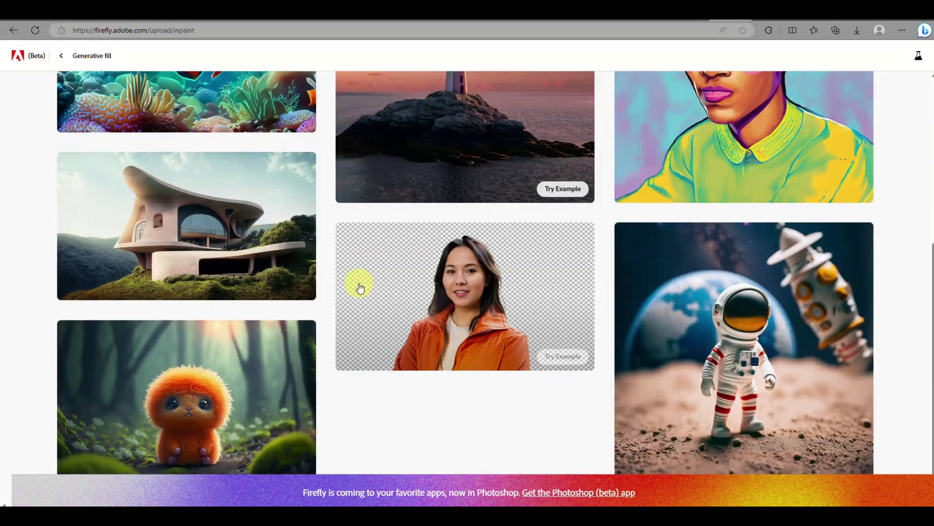
scroll(497, 179, "up", 1)
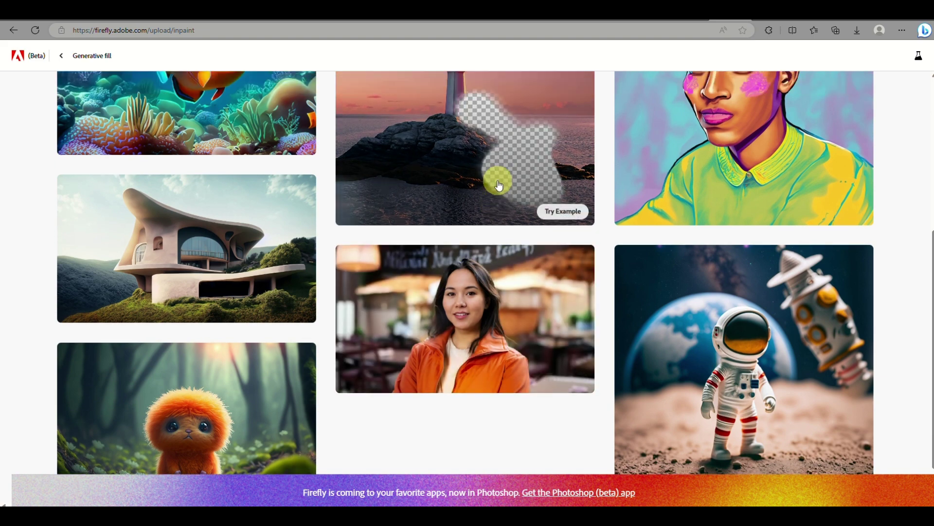
left_click(562, 224)
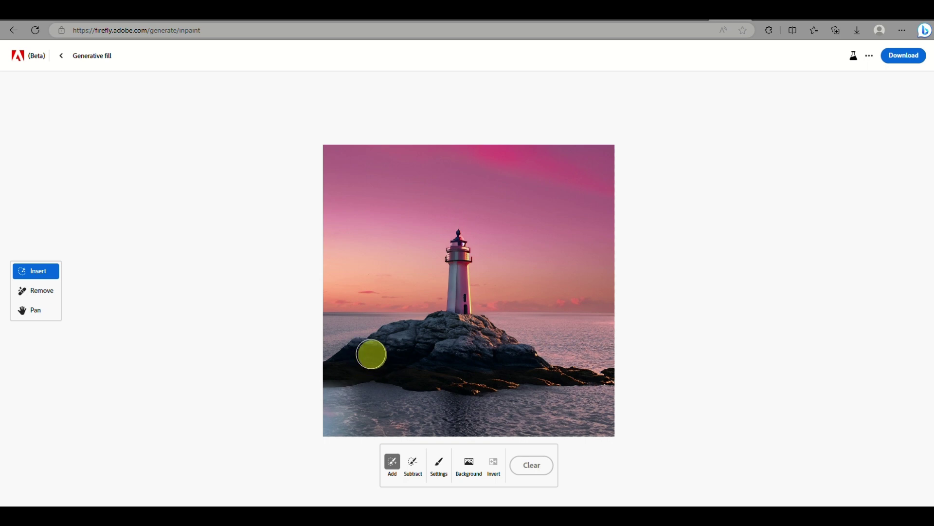
Brush over parts of the rocks and water below the lighthouse and generate a fill with the prompt "add ice blocks"
mouse_move(374, 354)
left_mouse_down()
mouse_move(447, 352)
mouse_move(376, 382)
mouse_move(366, 372)
mouse_move(518, 385)
mouse_move(565, 379)
mouse_move(355, 400)
mouse_move(406, 392)
mouse_move(444, 404)
mouse_move(495, 394)
mouse_move(397, 346)
mouse_move(390, 310)
left_mouse_up()
left_click(386, 481)
type("a")
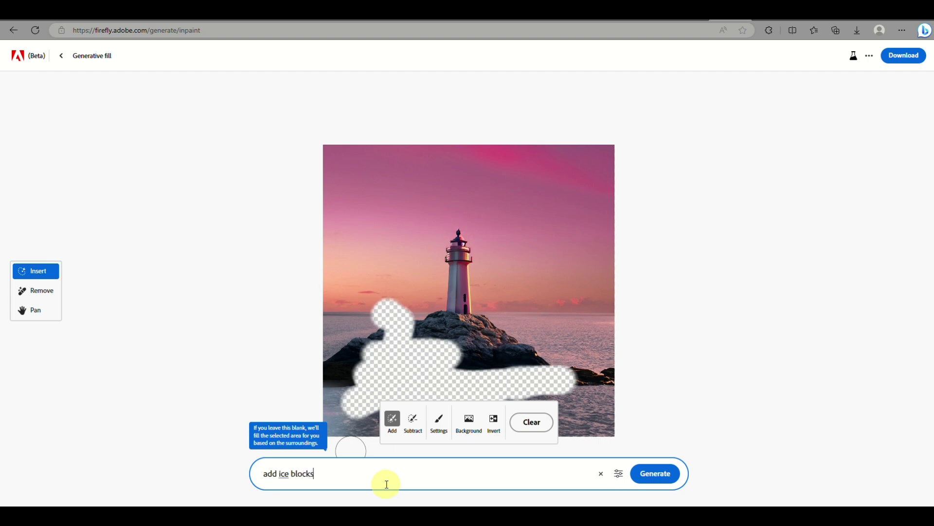
type("dd ice blocks")
key("Return")
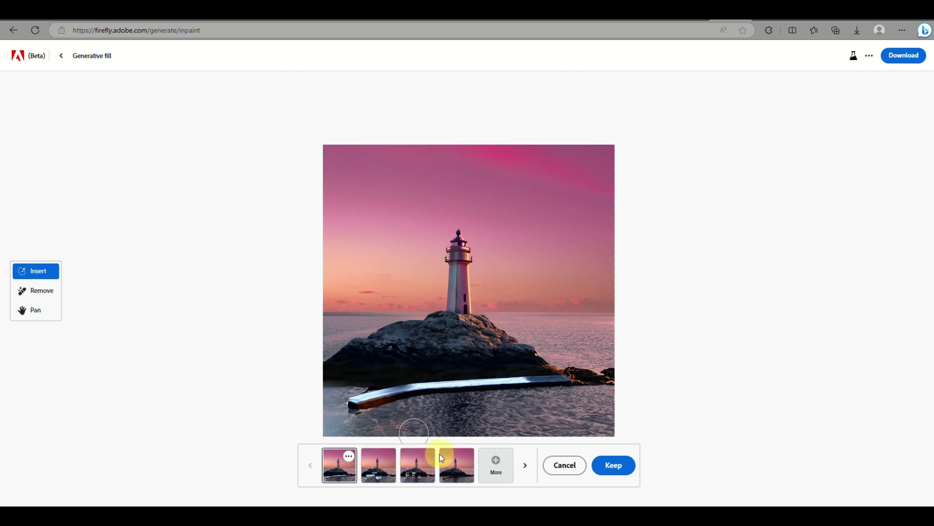
Compare the generated ice block variations of the lighthouse image and discard them
left_click(380, 471)
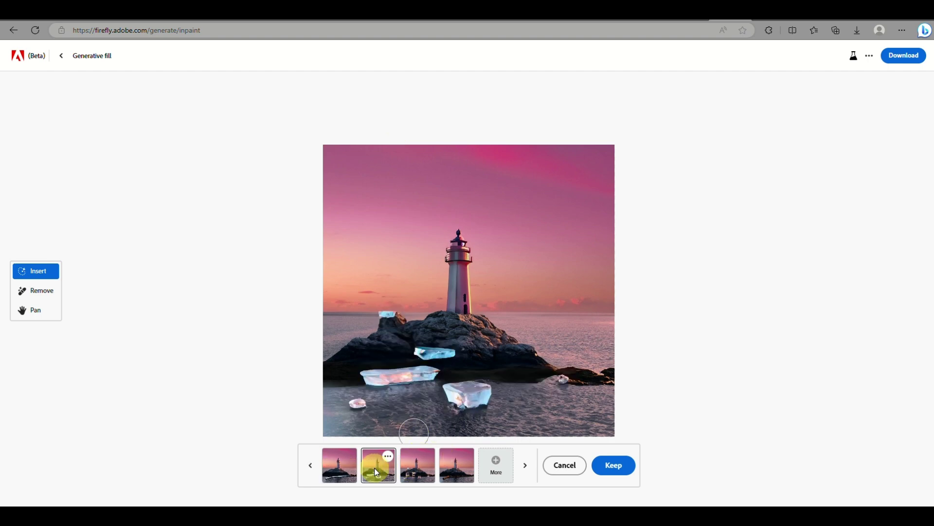
left_click(415, 471)
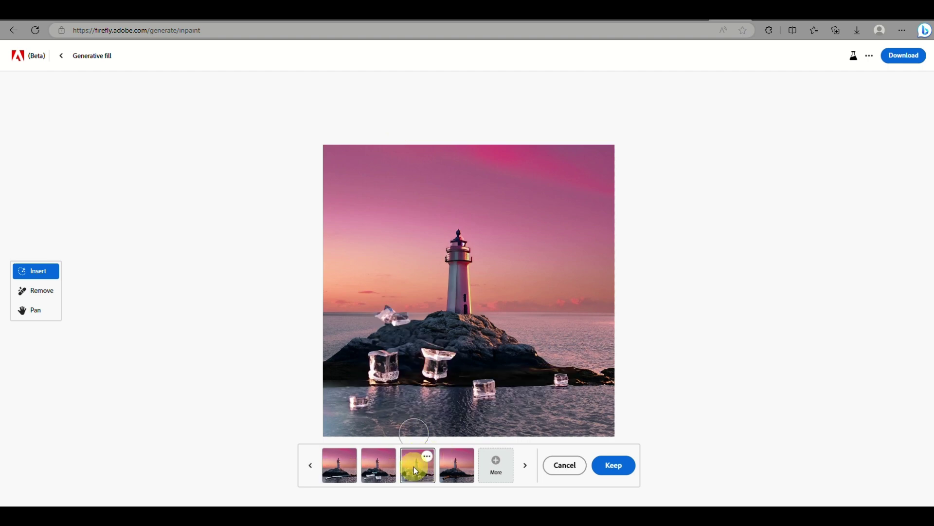
left_click(455, 470)
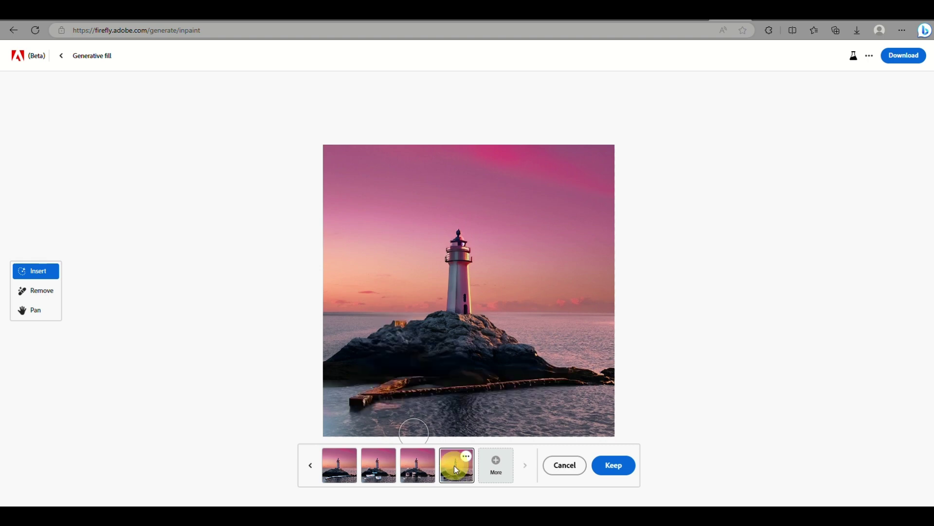
left_click(382, 468)
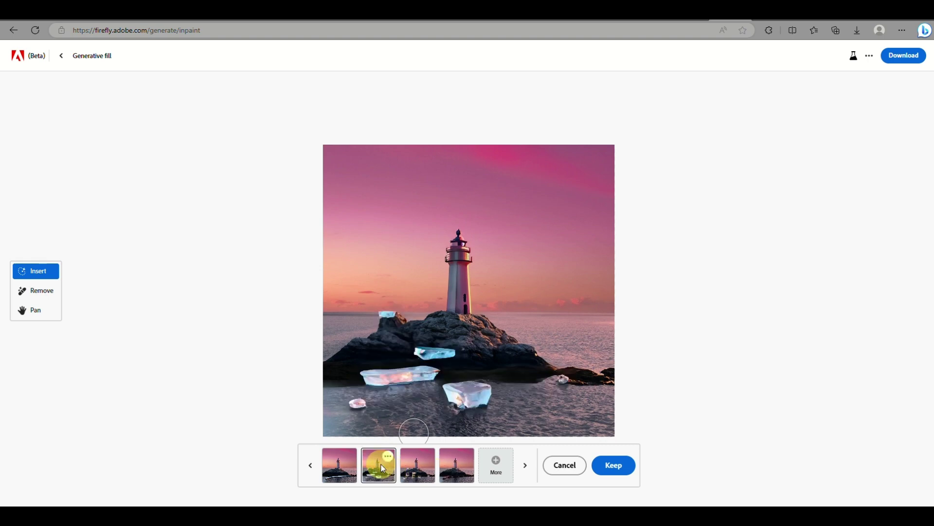
left_click(339, 467)
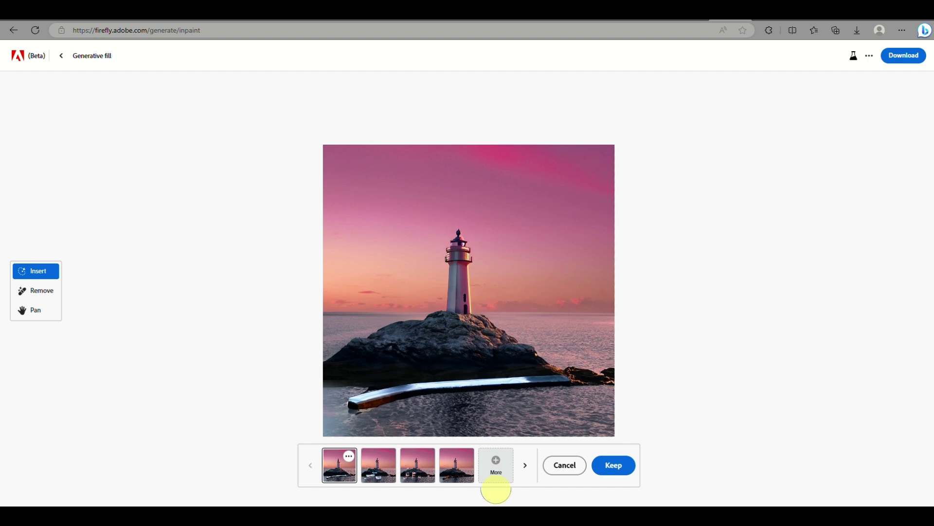
left_click(554, 469)
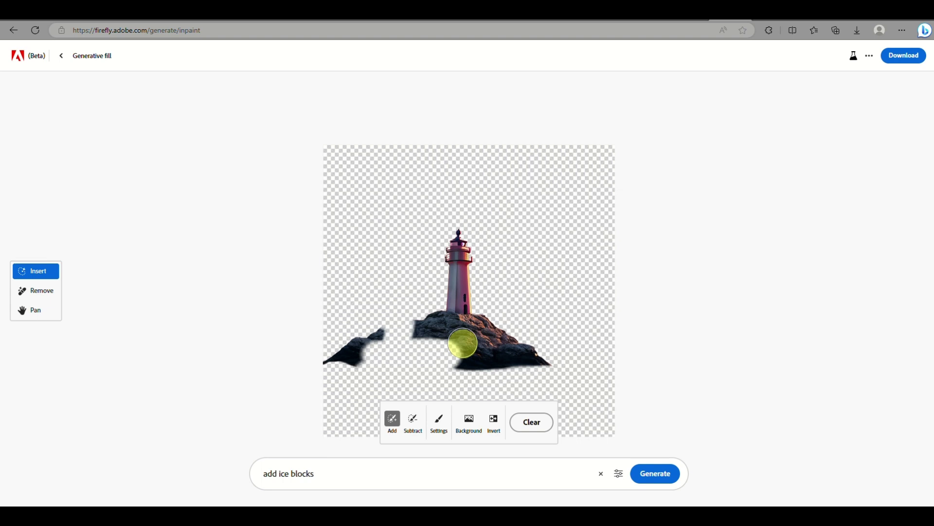
Clear the brushed areas, remove the background around the lighthouse and rocks, and generate a new one with the prompt "northern lights"
left_click(530, 423)
left_click(469, 464)
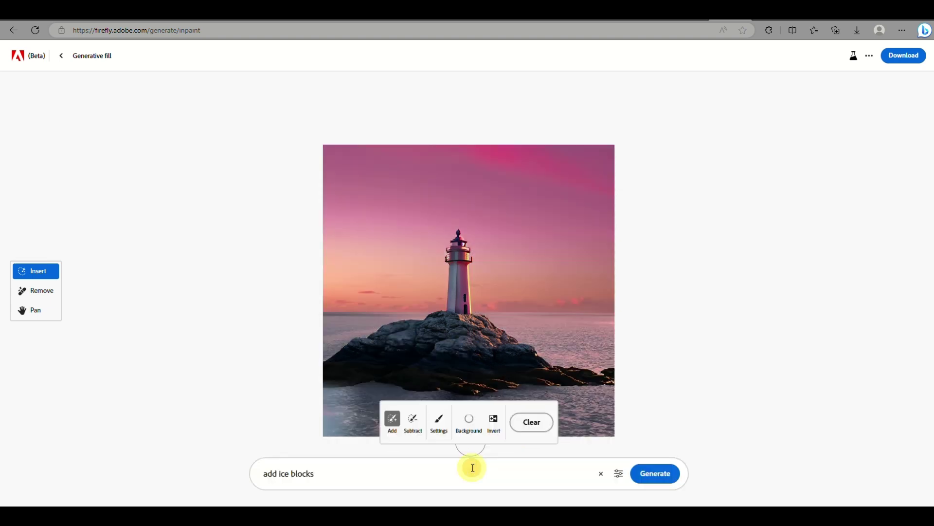
left_click(472, 467)
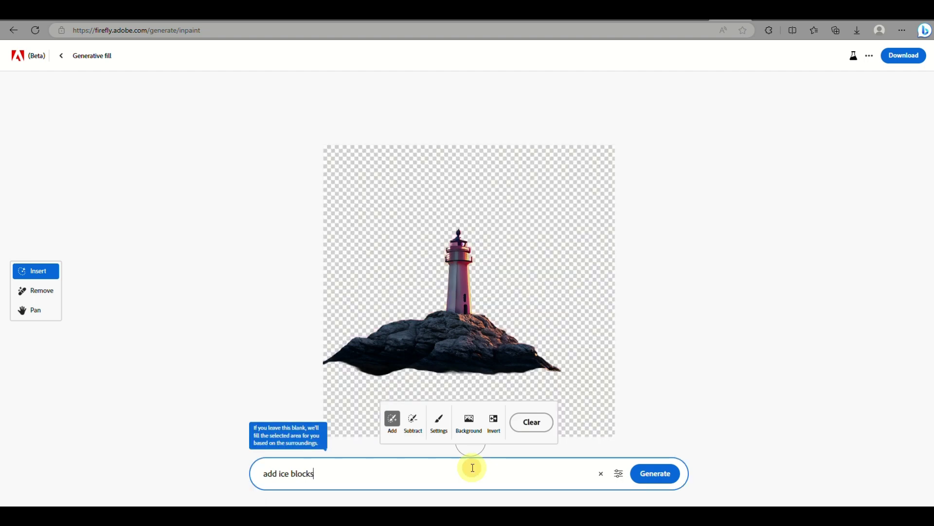
key("ctrl+a")
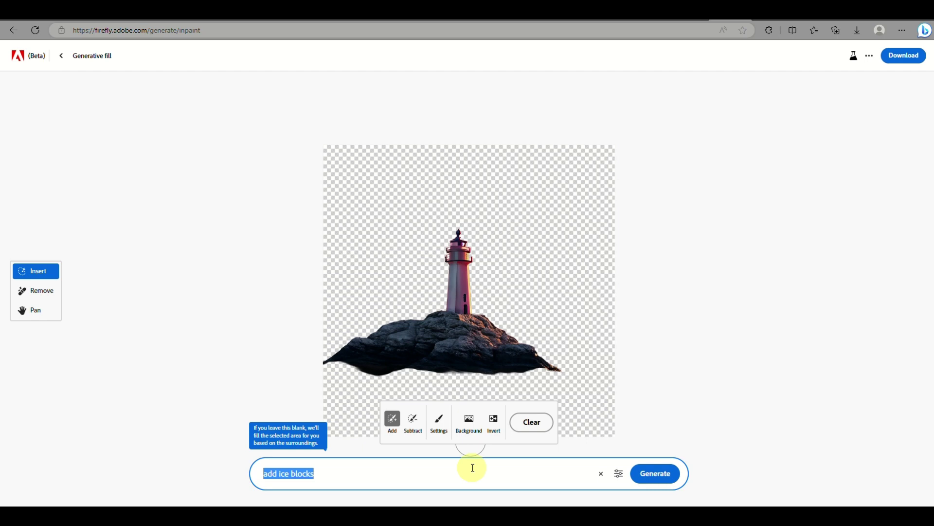
type("northern lights")
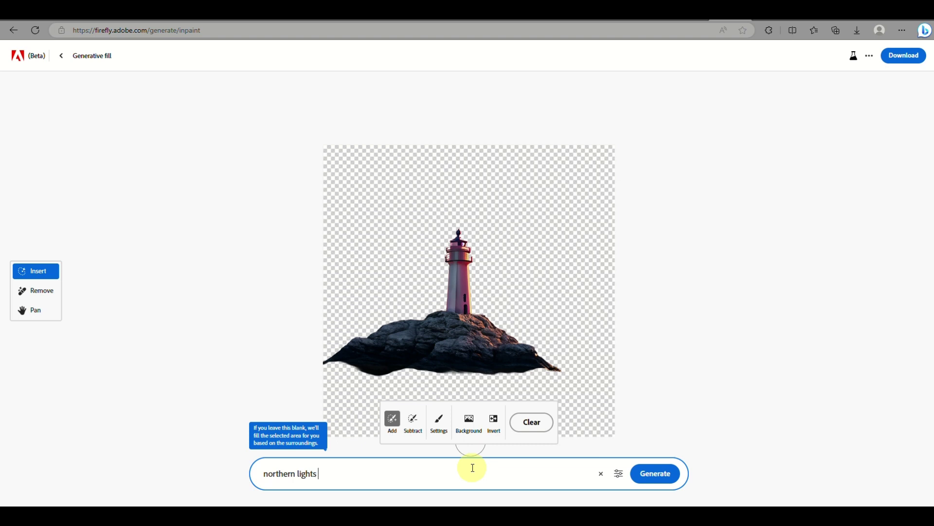
key("Return")
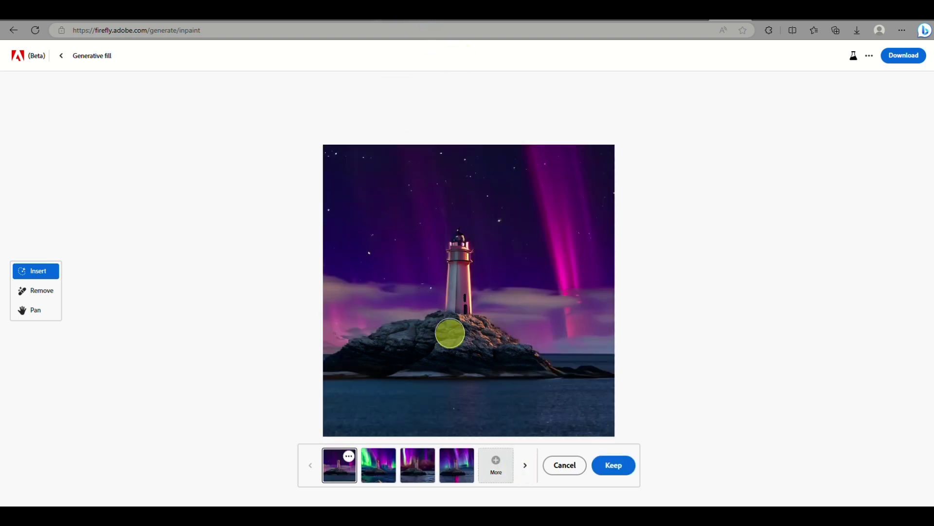
Compare the four northern lights variations and keep the fourth one, with the magenta reflection on the water
left_click(378, 478)
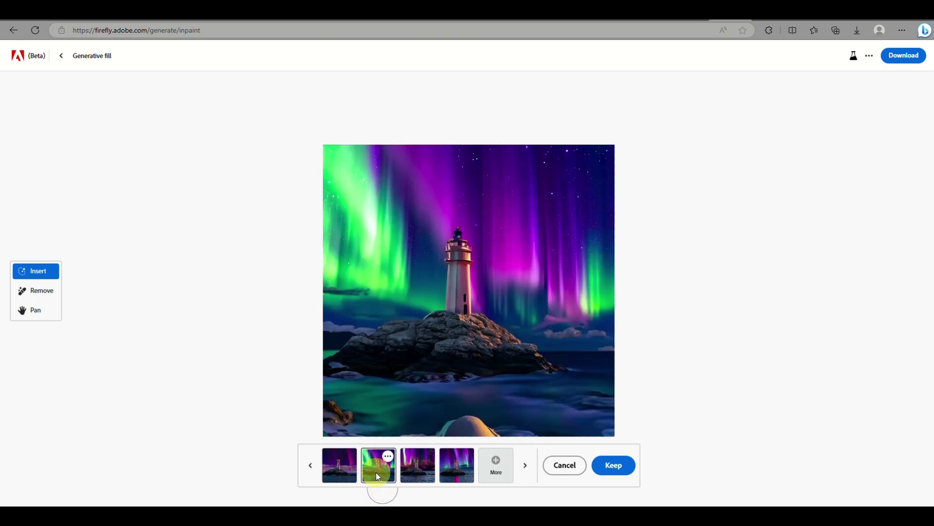
left_click(421, 473)
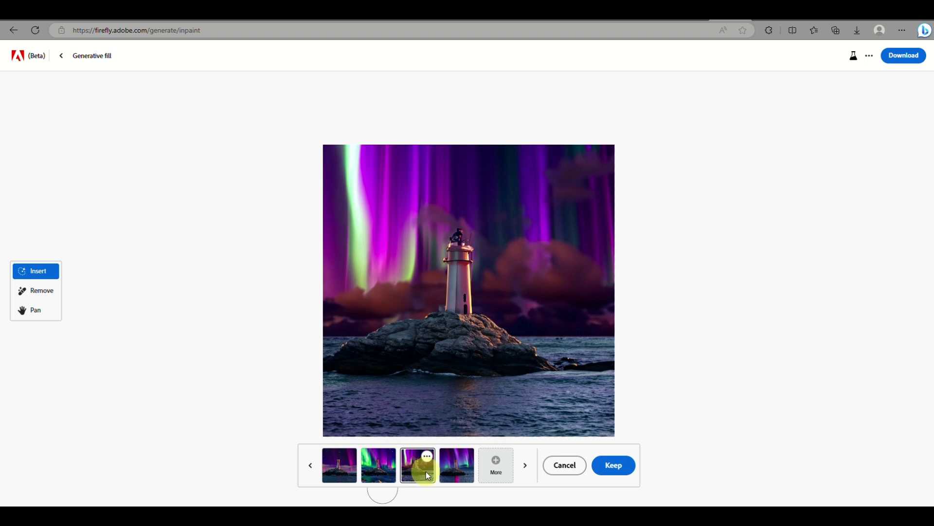
left_click(447, 476)
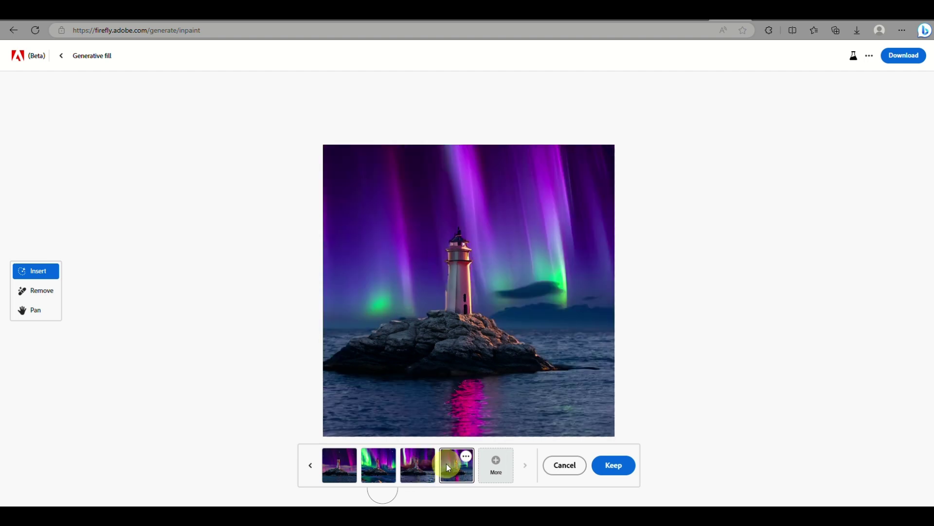
scroll(487, 414, "up", 2)
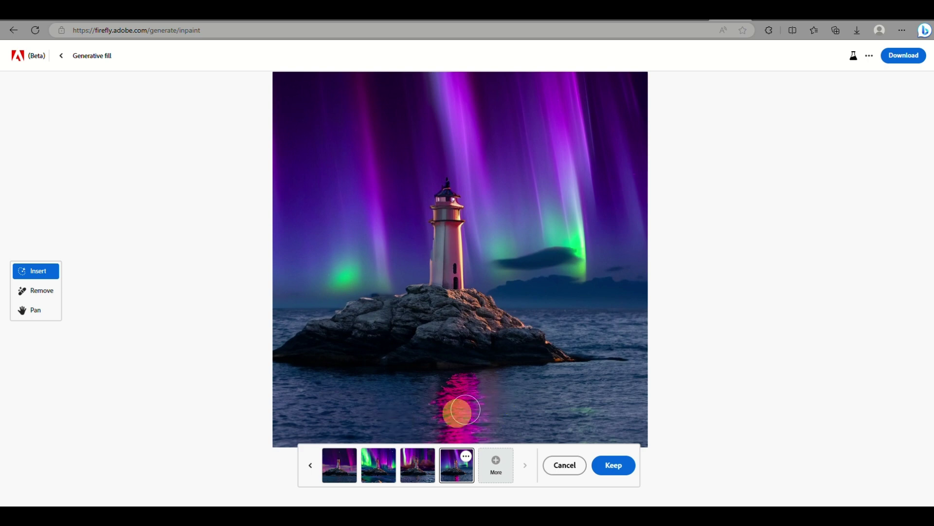
left_click(416, 468)
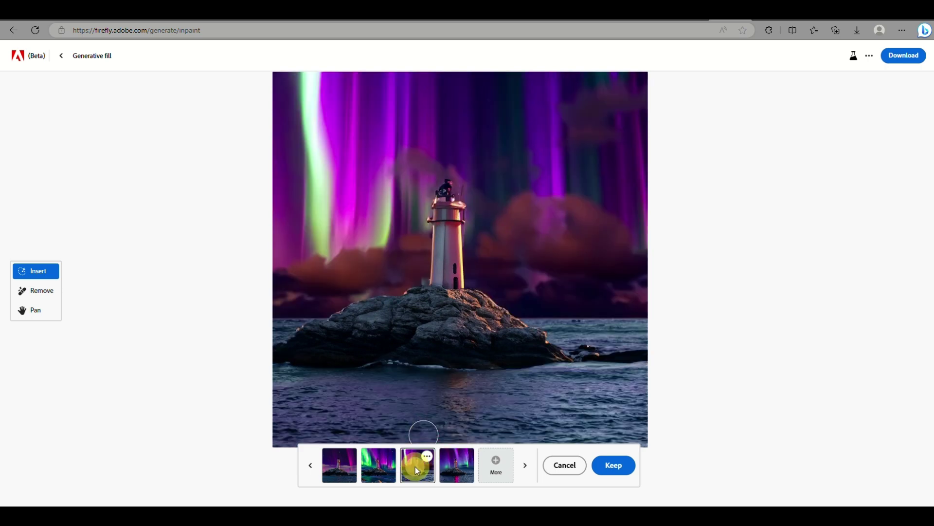
left_click(380, 473)
left_click(345, 479)
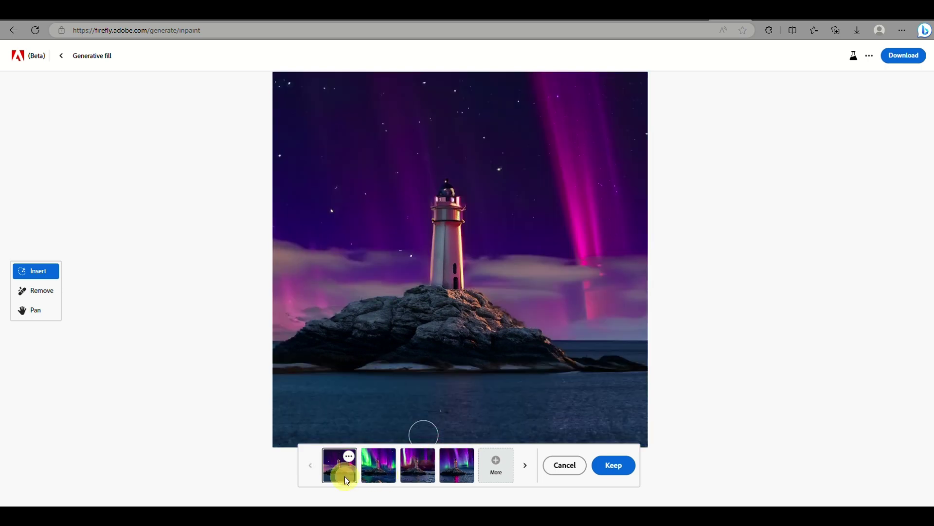
left_click(454, 473)
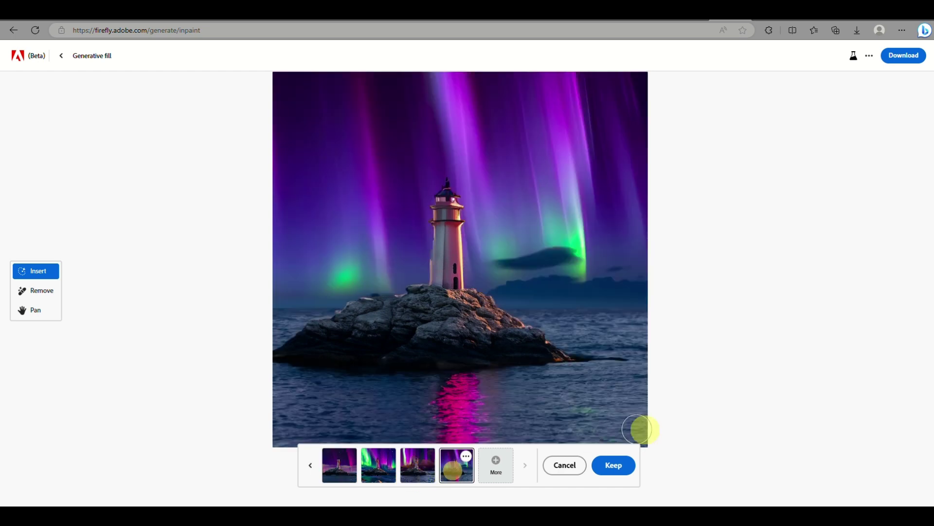
left_click(616, 463)
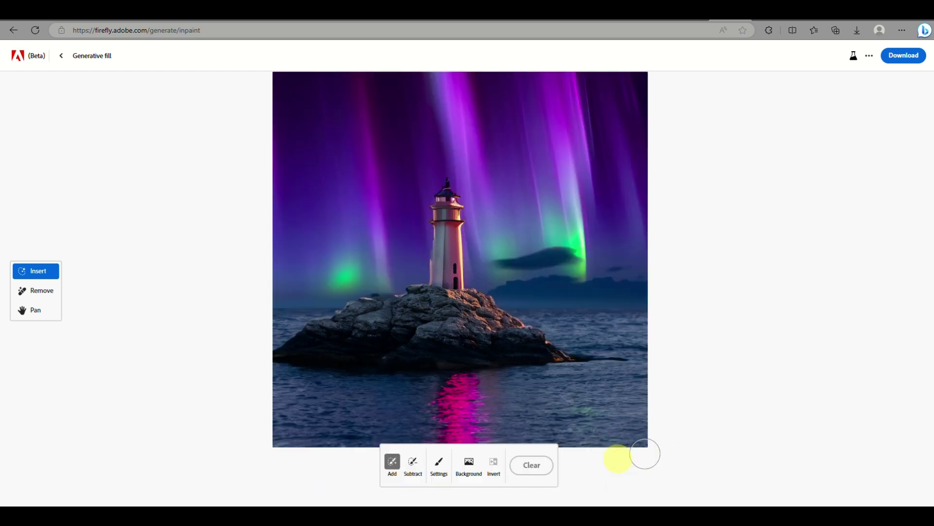
Brush a seated figure shape over the rock's edge beside the lighthouse and generate a fill with the prompt "add a beautiful mermaid"
scroll(574, 271, "down", 3)
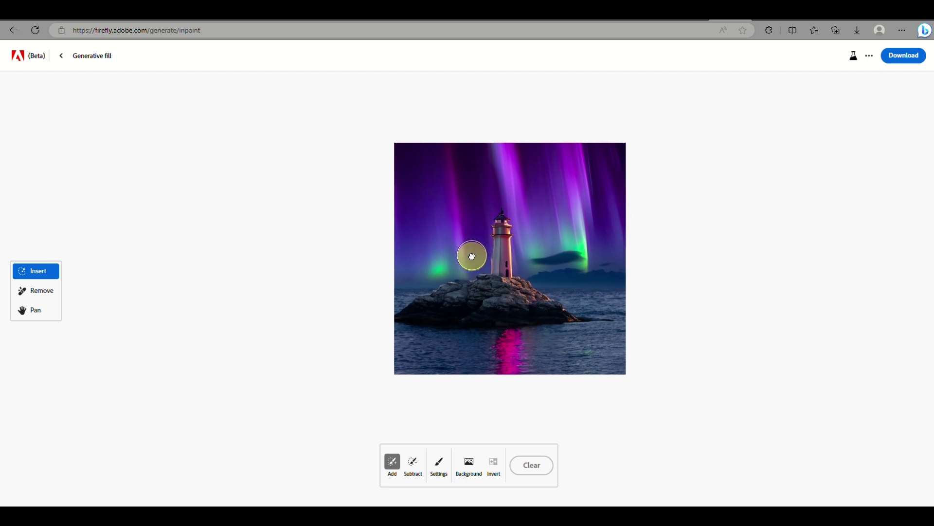
scroll(472, 256, "up", 3)
scroll(472, 256, "up", 3)
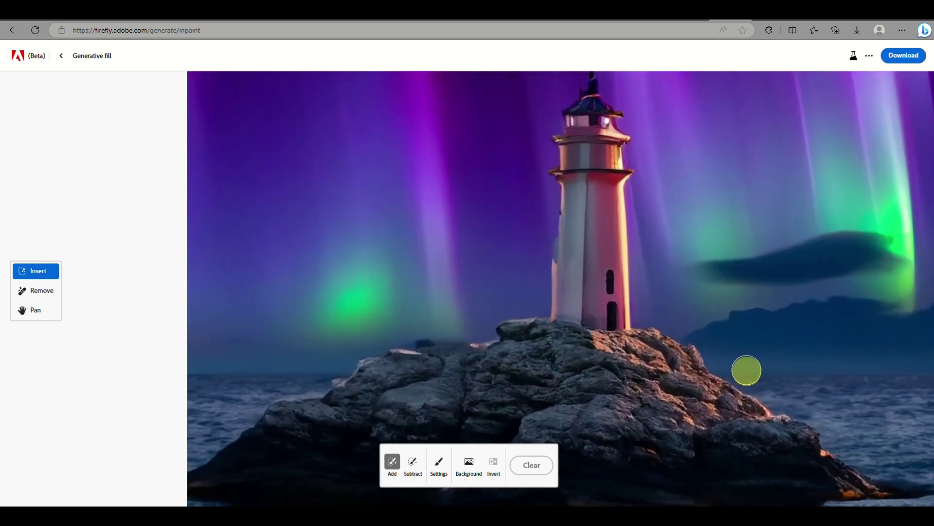
mouse_move(747, 370)
left_mouse_down()
mouse_move(752, 393)
mouse_move(807, 413)
mouse_move(748, 410)
mouse_move(746, 366)
mouse_move(825, 417)
mouse_move(871, 462)
left_mouse_up()
left_click(458, 473)
type("add a mermaid")
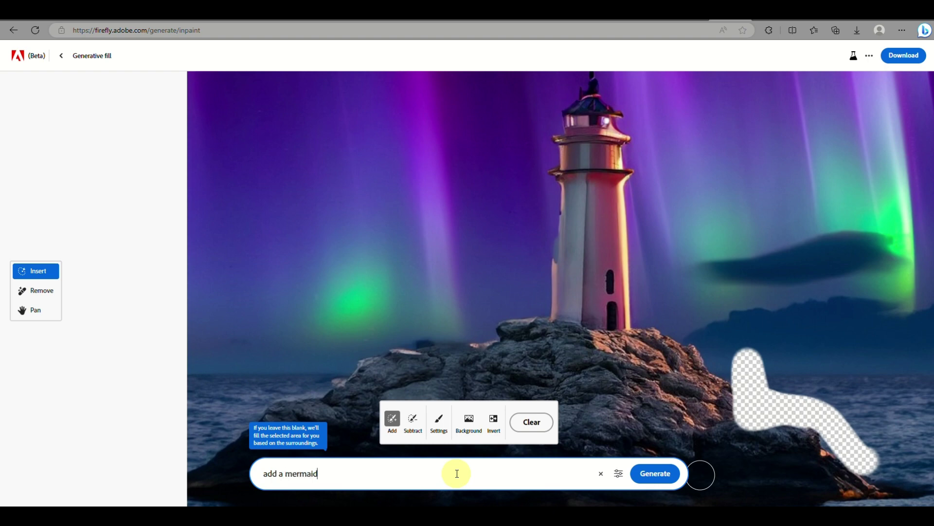
left_click(286, 473)
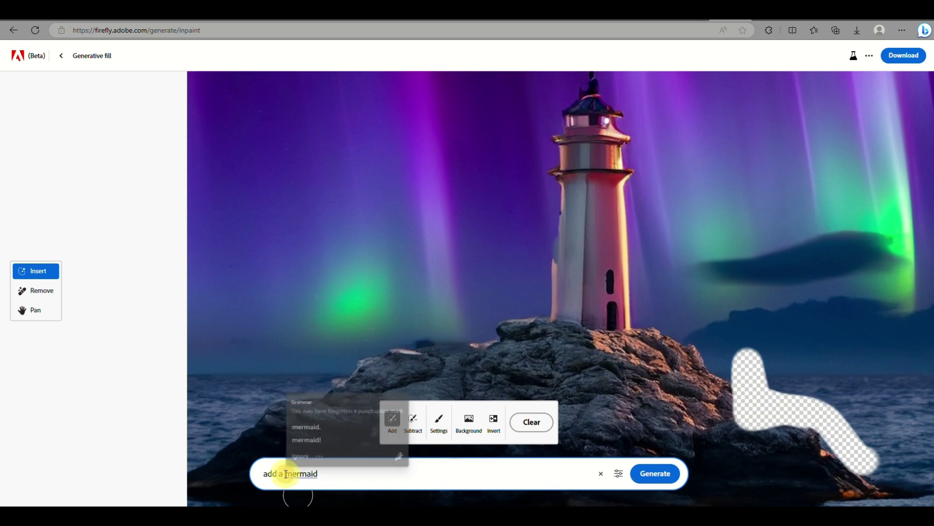
type("beautiful")
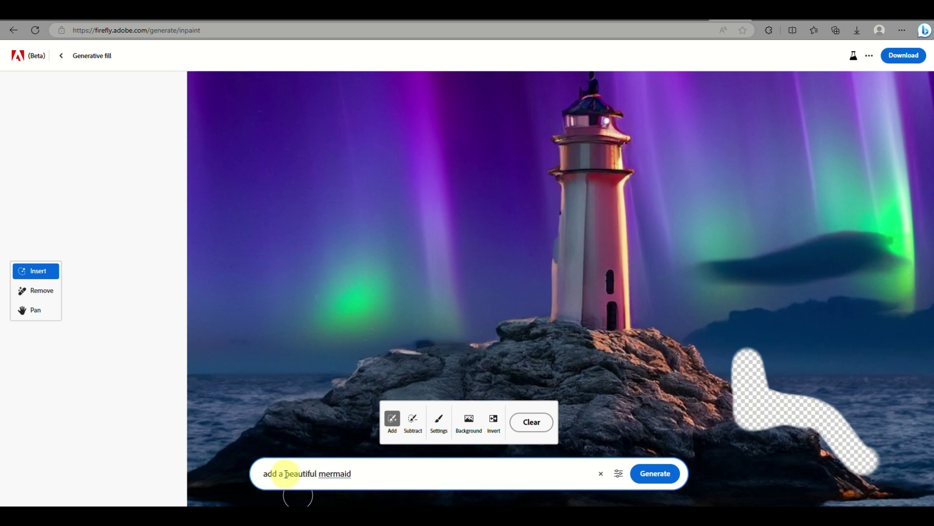
key("Return")
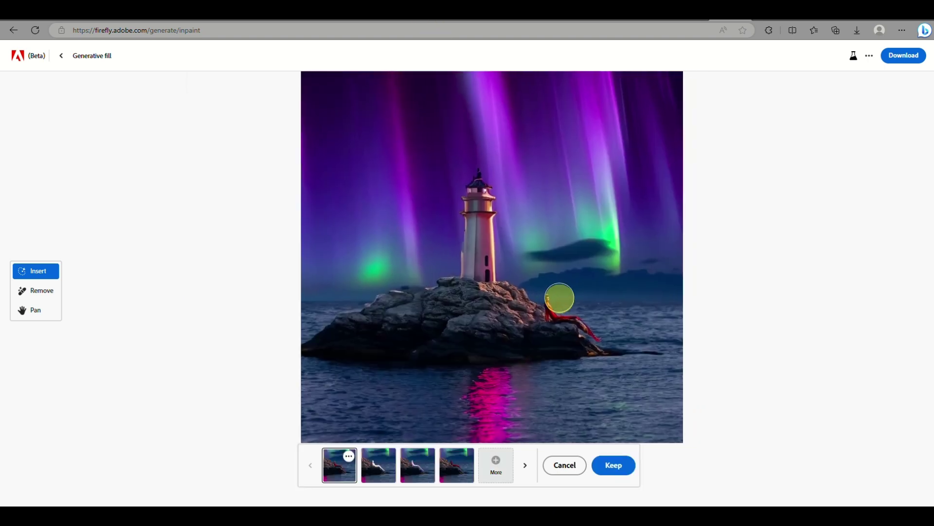
Compare the mermaid variations, discard them and clear the brushed area from the lighthouse image
scroll(559, 298, "up", 5)
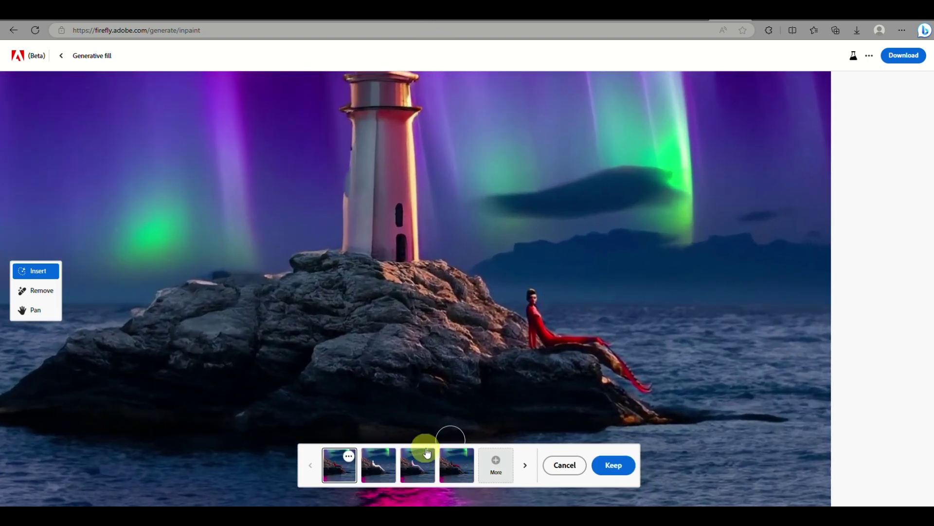
left_click(378, 463)
left_click(414, 467)
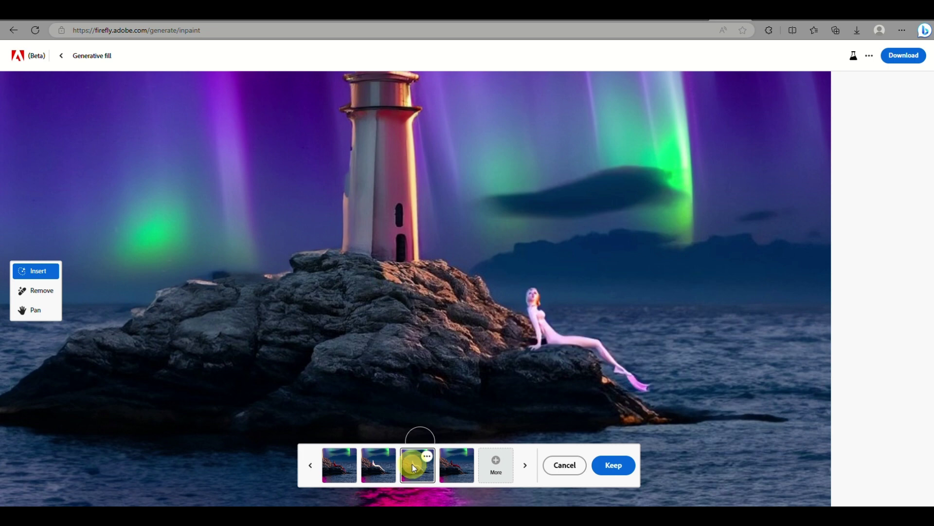
left_click(458, 467)
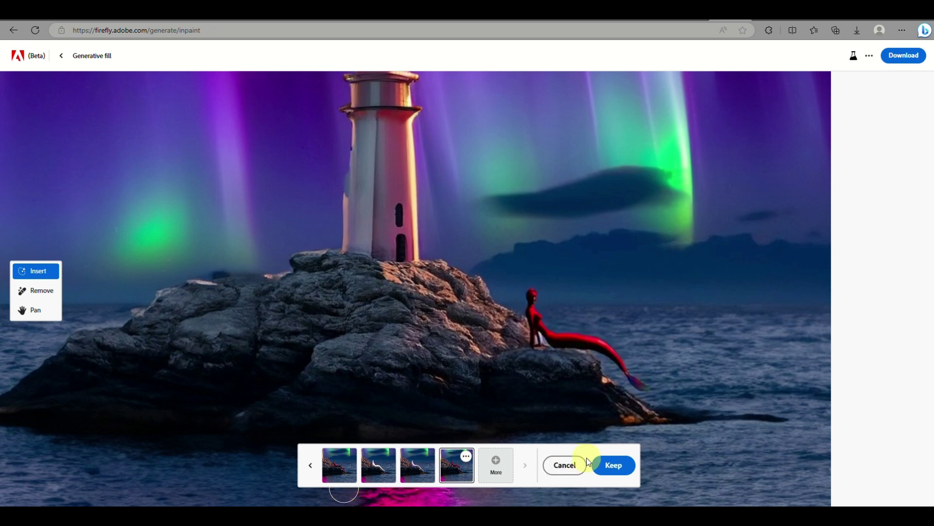
left_click(554, 468)
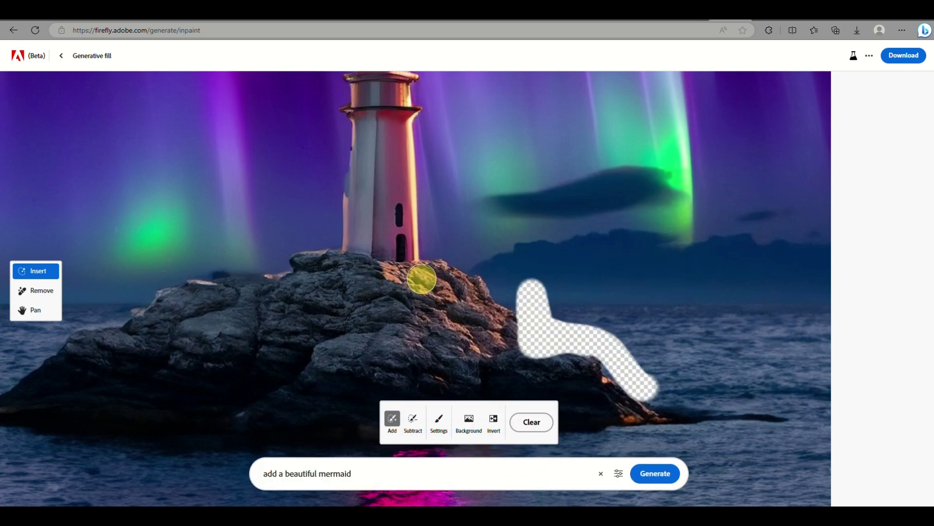
left_click(513, 421)
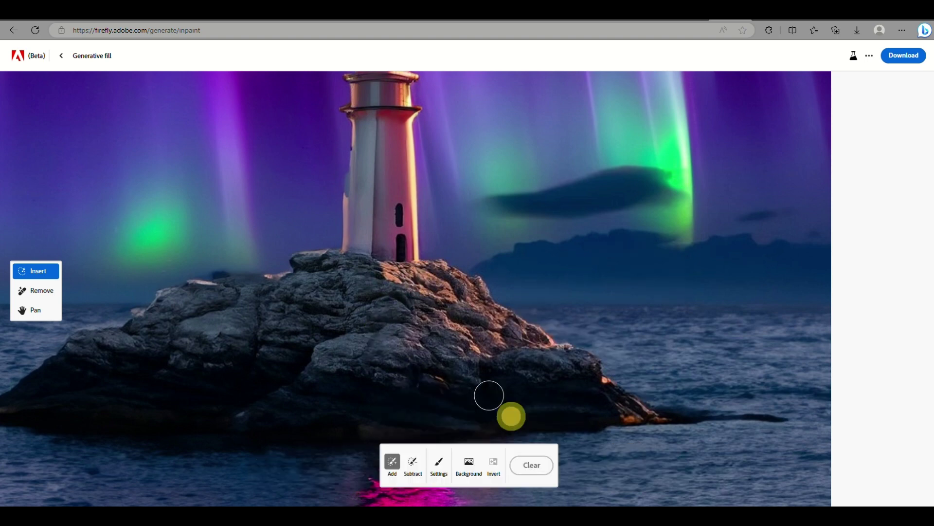
scroll(513, 421, "down", 5)
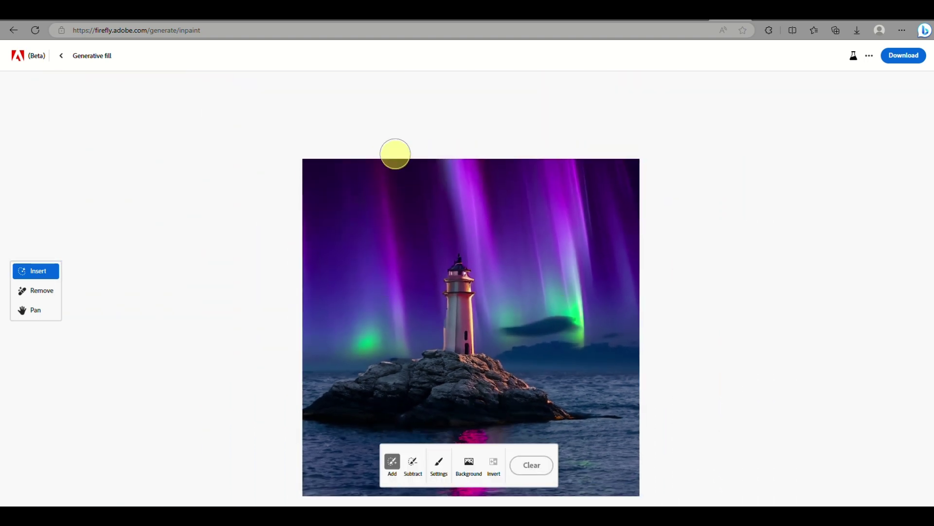
Leave Generative fill, return to the Firefly home page and open Text effects
left_click(61, 60)
scroll(185, 156, "down", 3)
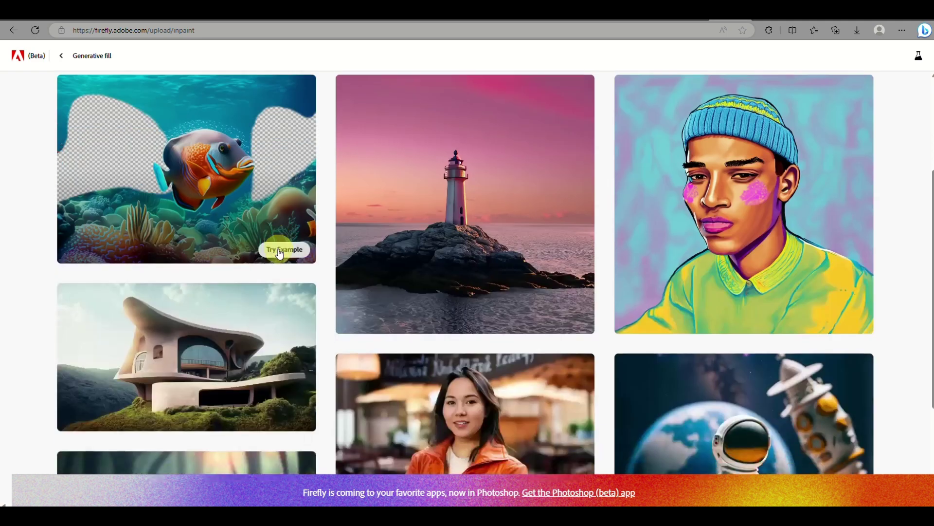
left_click(59, 52)
scroll(468, 193, "down", 3)
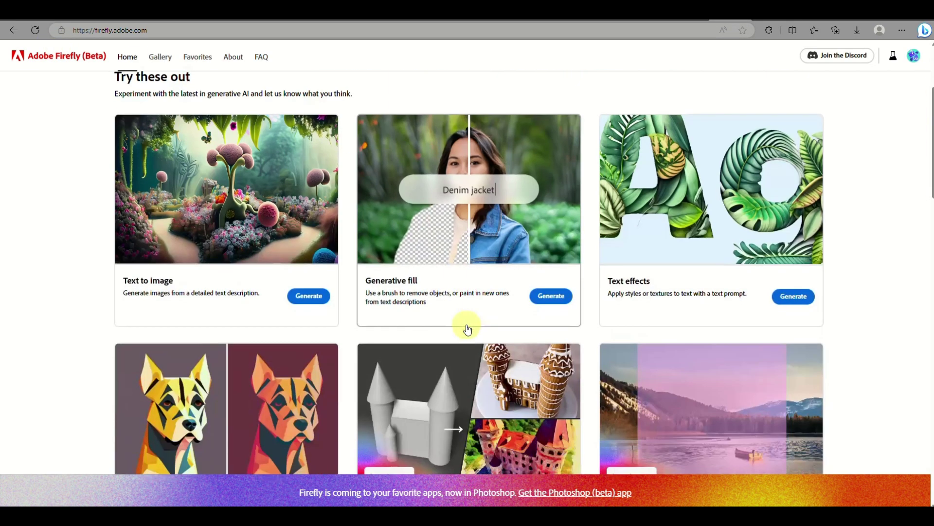
scroll(741, 337, "up", 5)
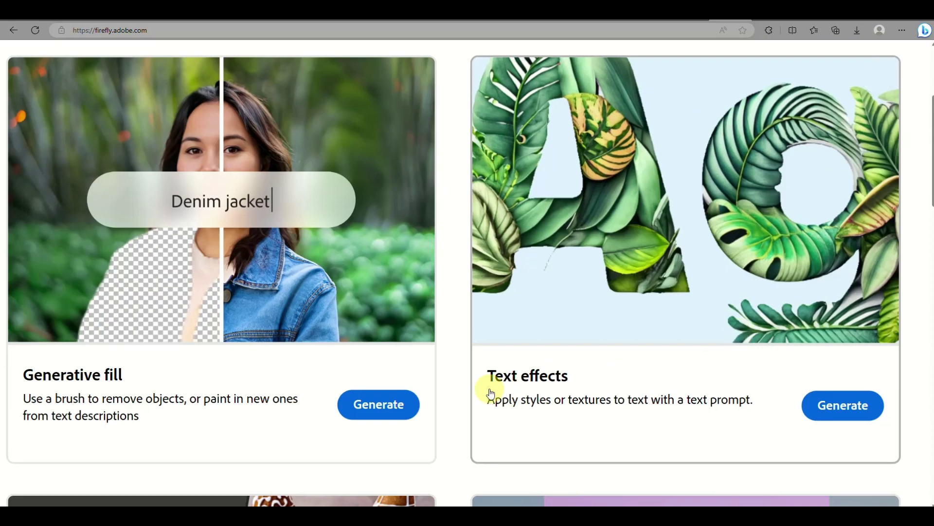
left_click(813, 408)
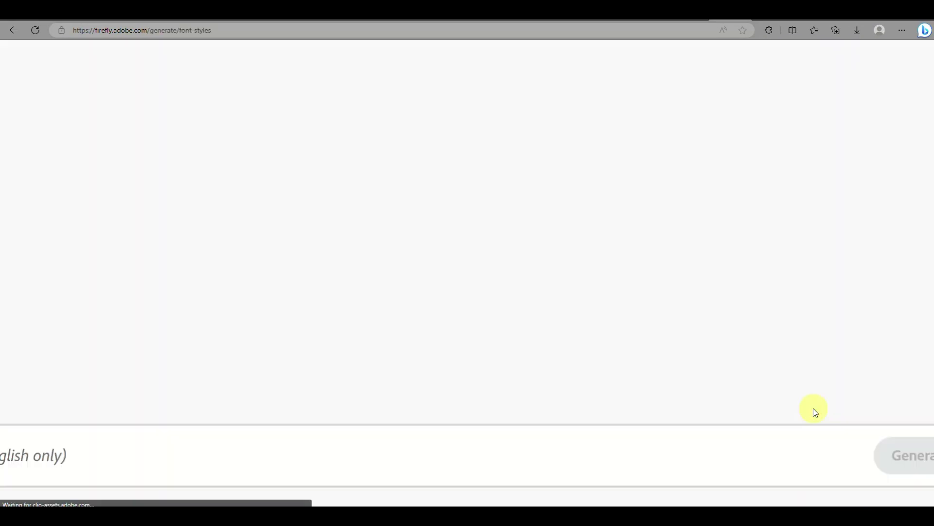
Look through the Text effects samples and try the "holographic dripping color" prompt of the letter H example
scroll(328, 204, "down", 5)
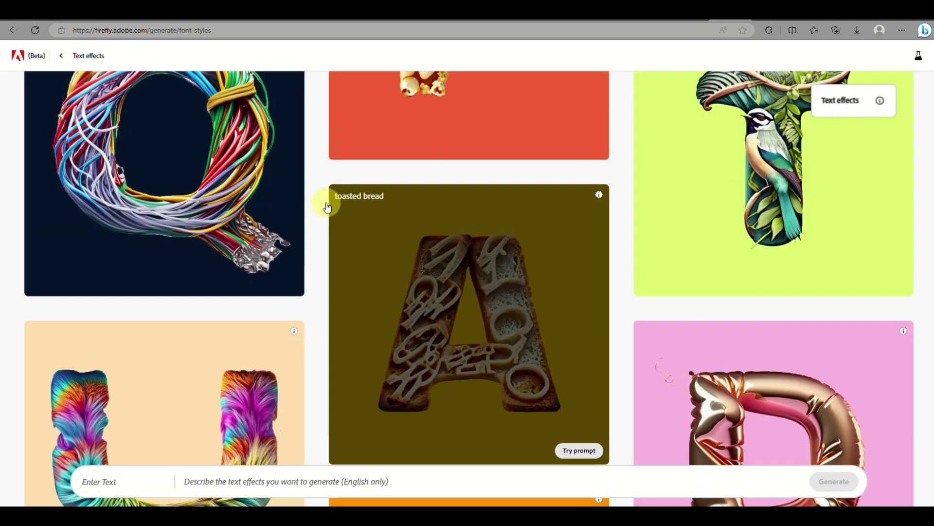
scroll(327, 209, "down", 5)
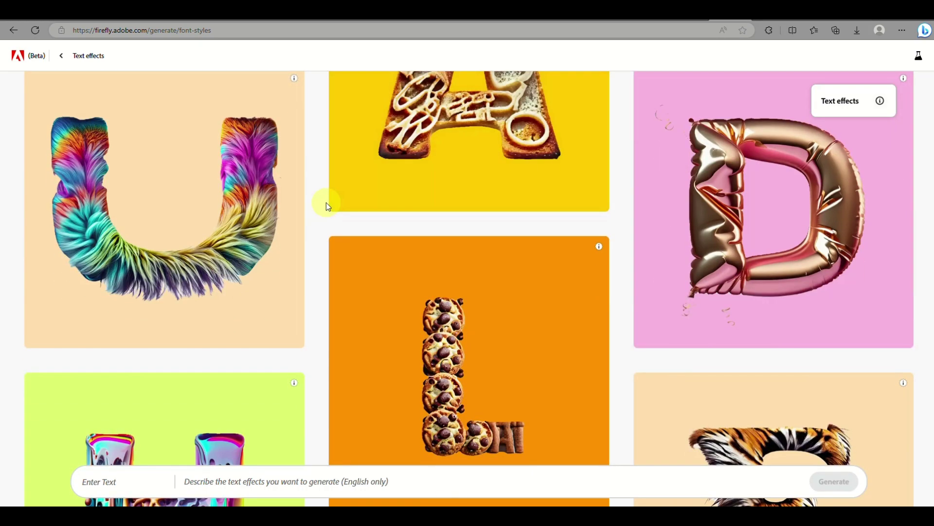
scroll(328, 207, "down", 4)
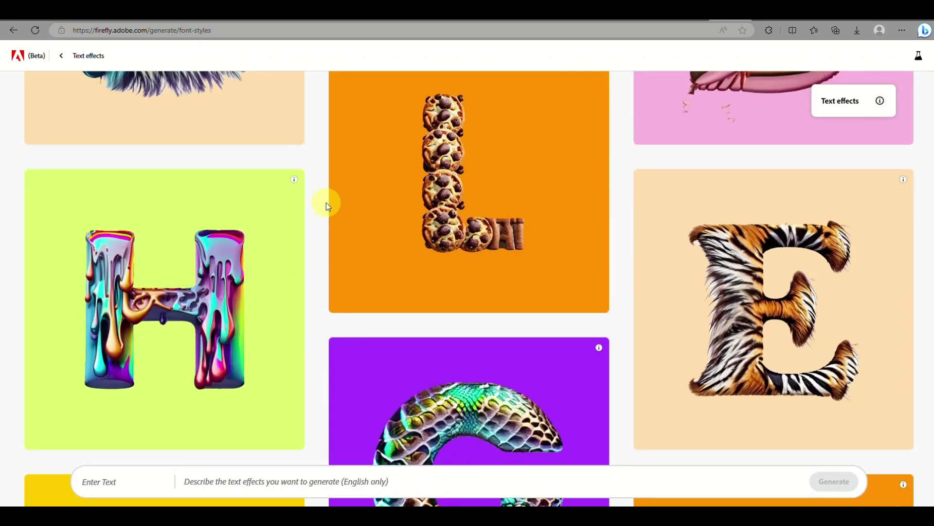
scroll(326, 203, "down", 2)
mouse_move(203, 237)
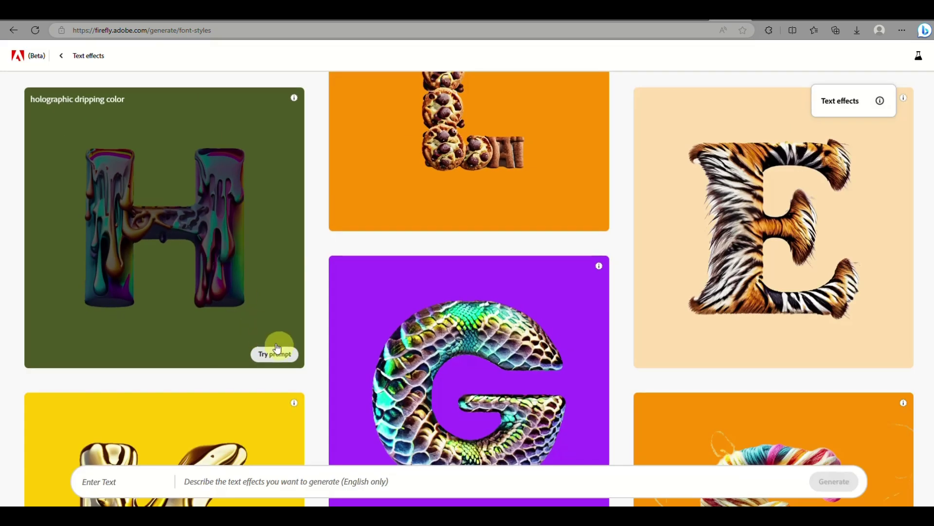
left_click(287, 355)
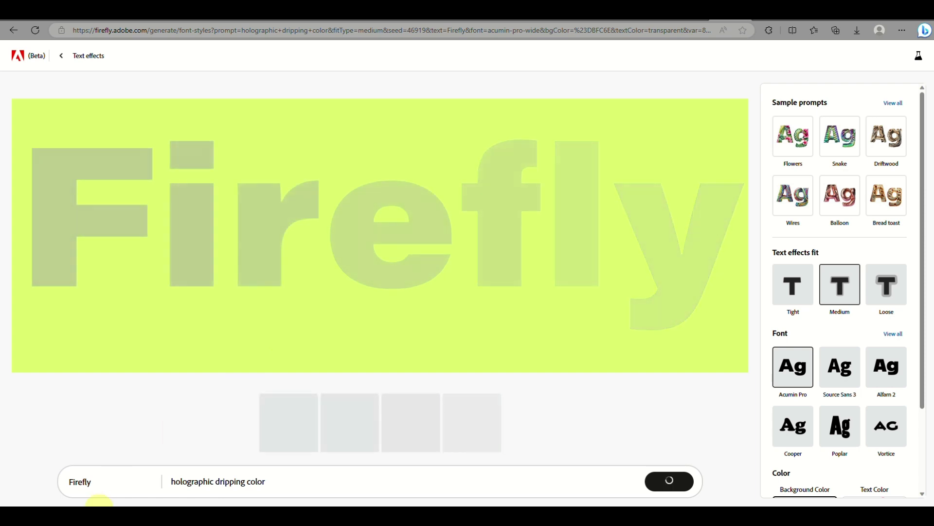
scroll(62, 501, "up", 5, "ctrl")
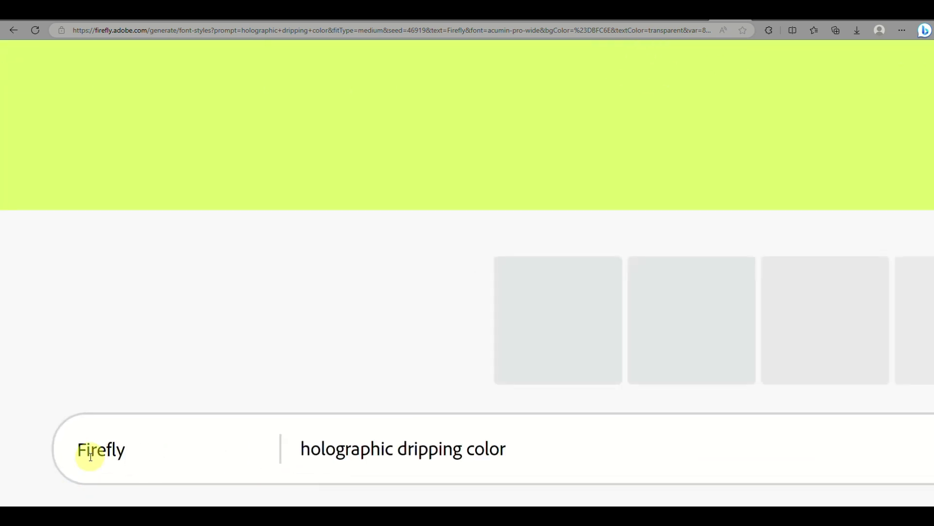
Replace the sample word "Firefly" with "butter" as the text that receives the effect
left_click_drag(78, 447, 149, 448)
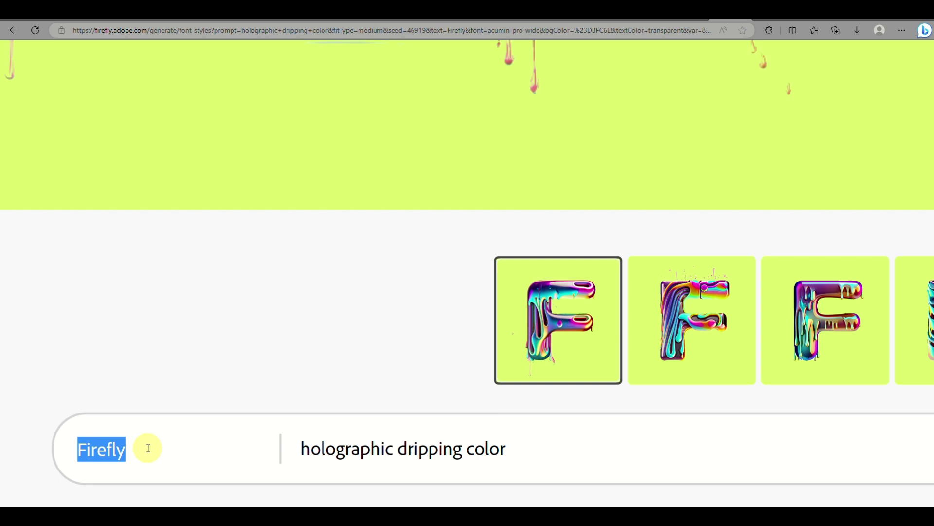
type("butter")
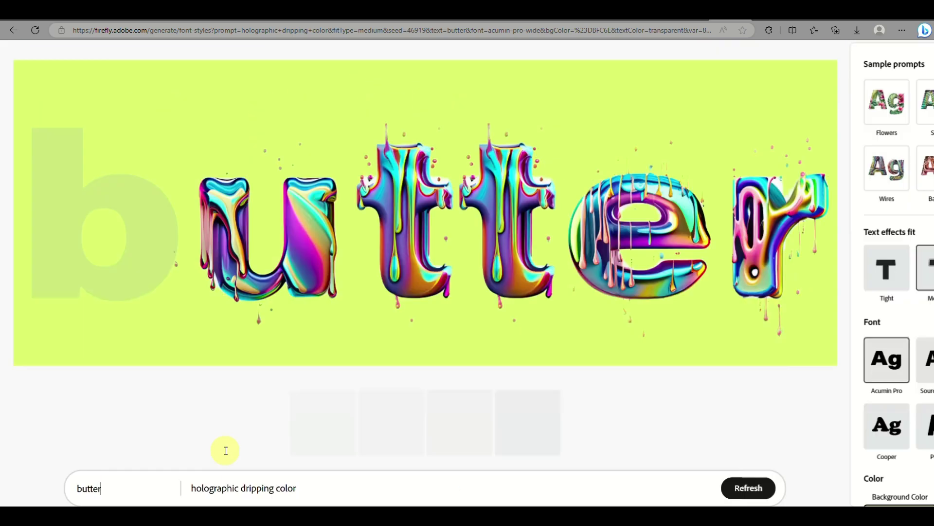
scroll(226, 450, "down", 5)
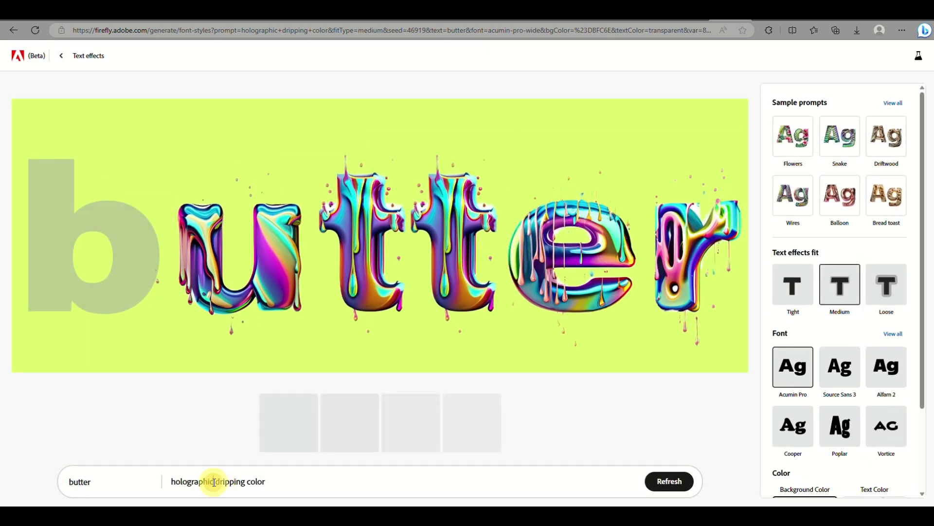
Generate the butter text with the prompt "yellow dripping color", and again with "butter dripping color"
left_click_drag(214, 481, 153, 493)
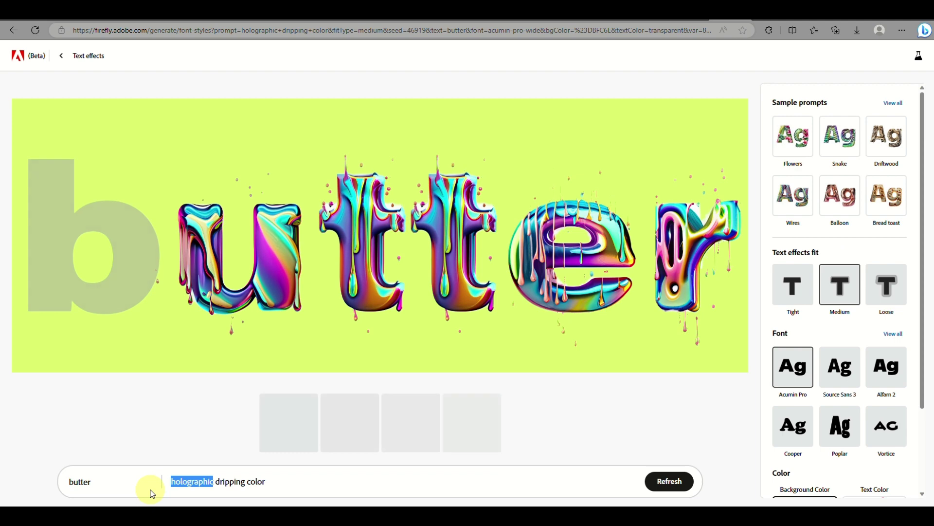
type("yellow")
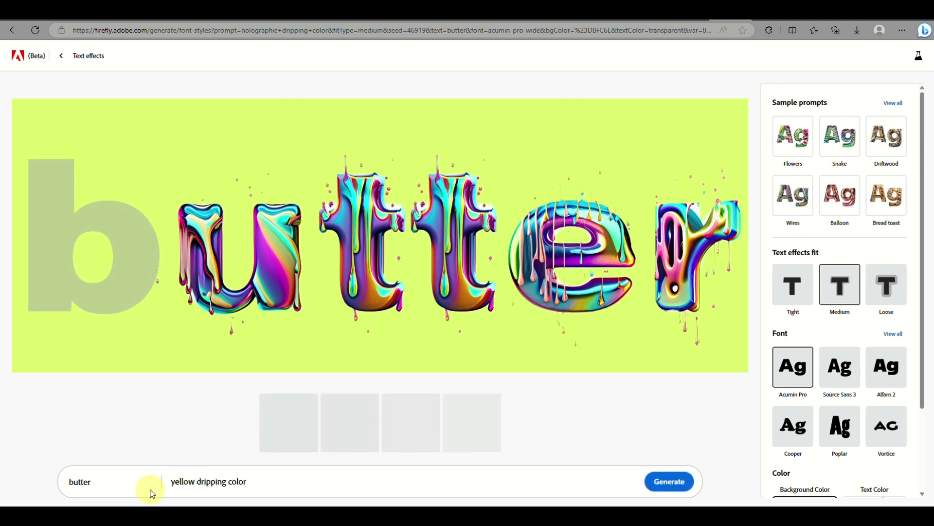
key("Return")
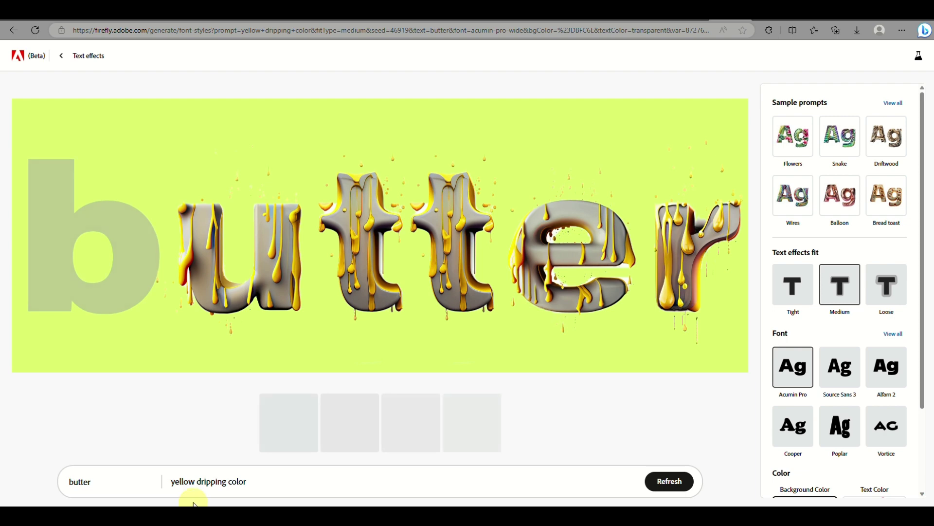
double_click(197, 479)
type("butter")
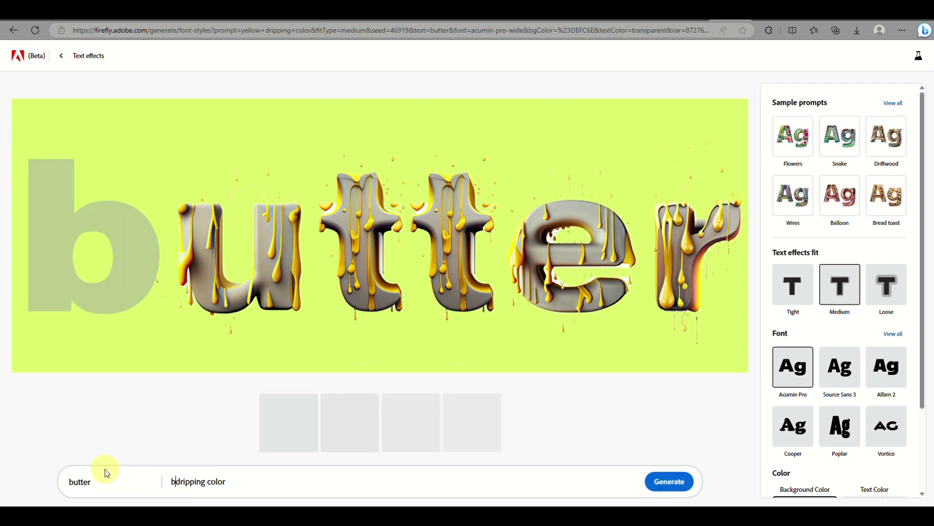
key("Return")
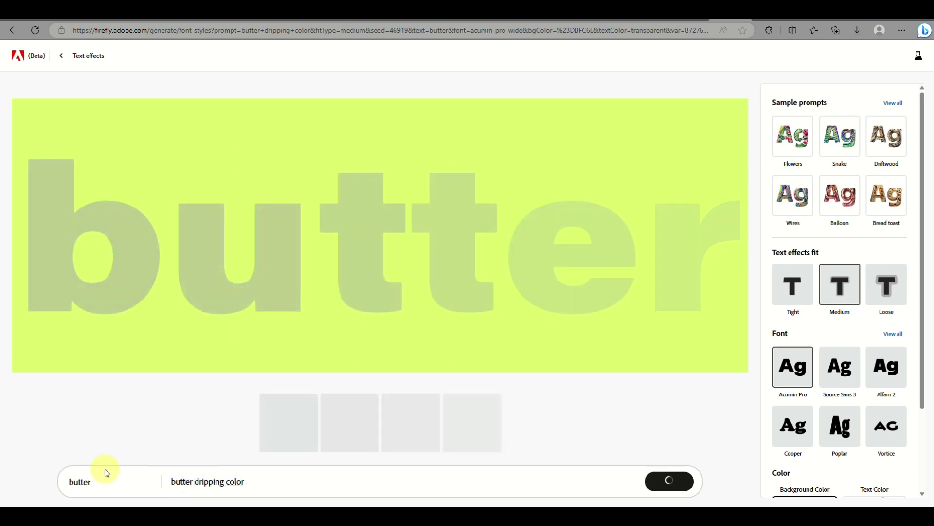
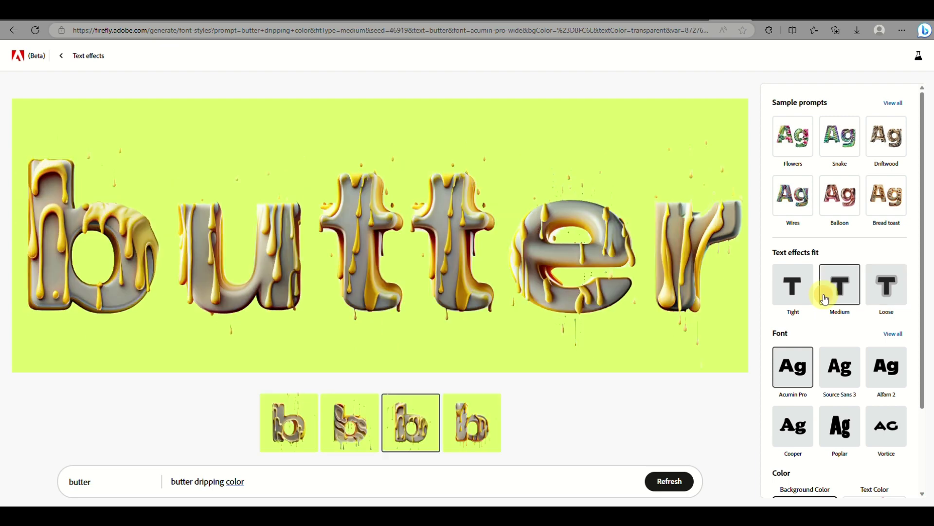
Style the text "birthday" with the Balloon sample prompt on a black background
scroll(824, 298, "down", 1)
scroll(824, 299, "up", 1)
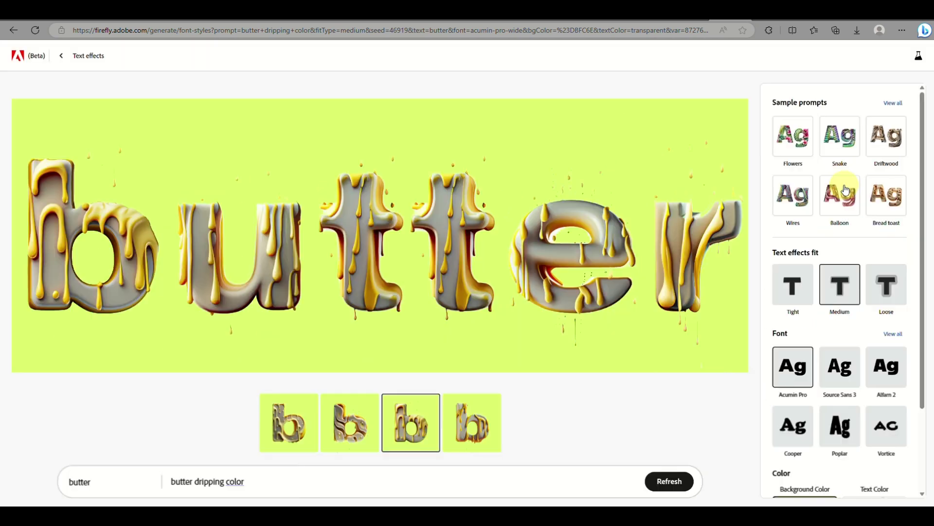
scroll(858, 365, "down", 2)
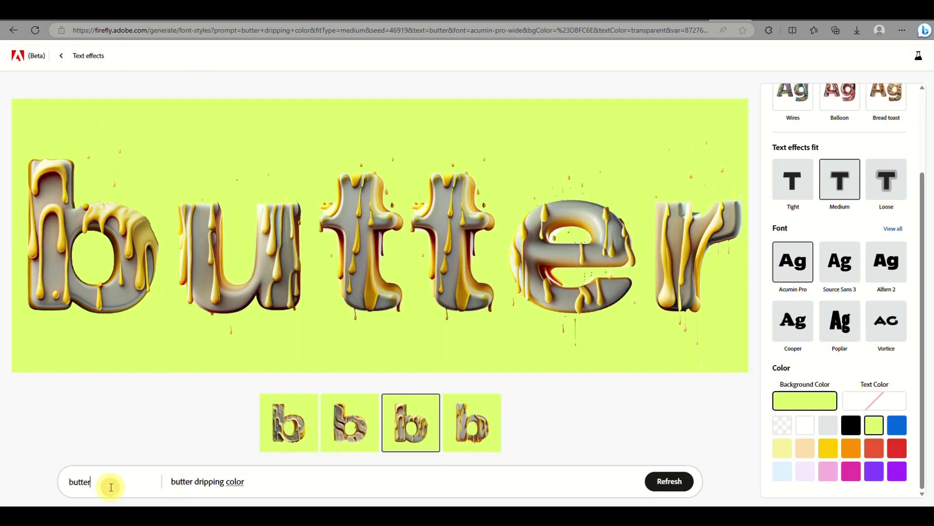
type("birthday")
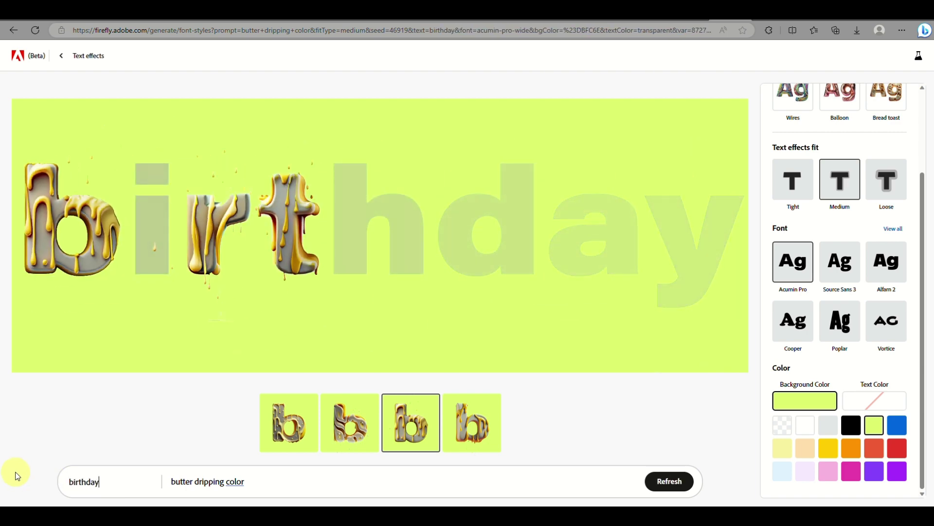
left_click(840, 104)
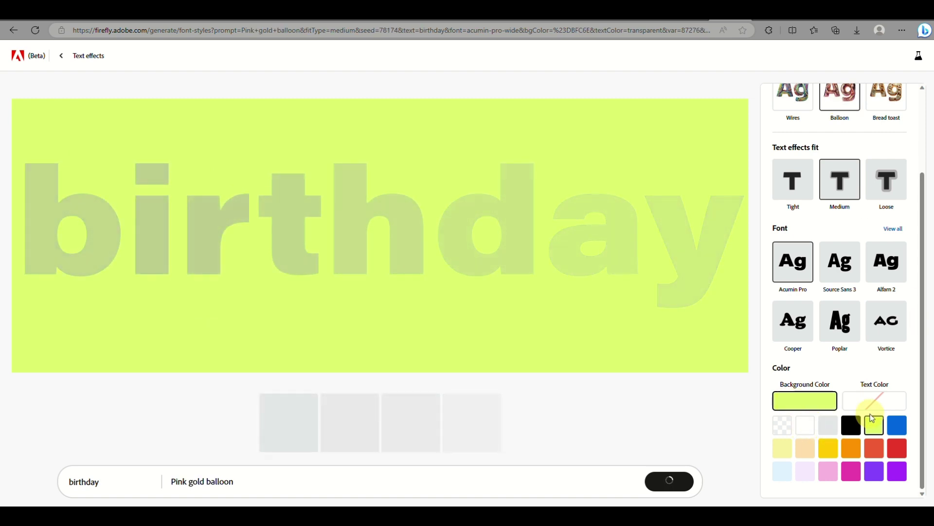
left_click(858, 429)
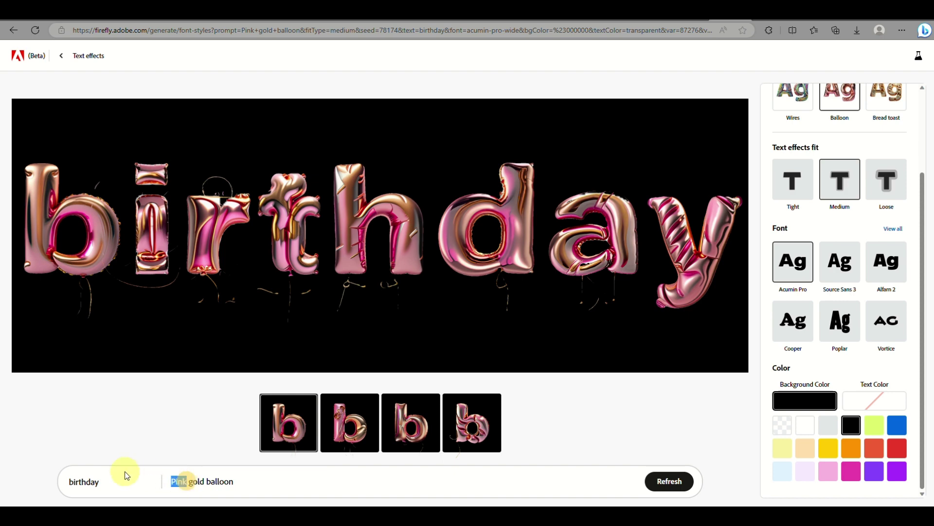
Regenerate the birthday text with "holographic gold balloon", then with "holographic balloon", and save the result to favorites
type("holographic")
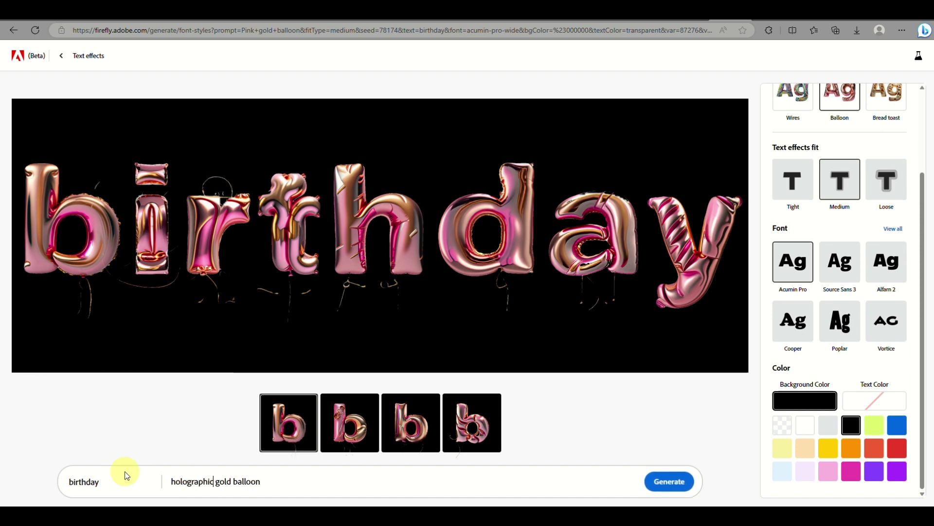
key("Return")
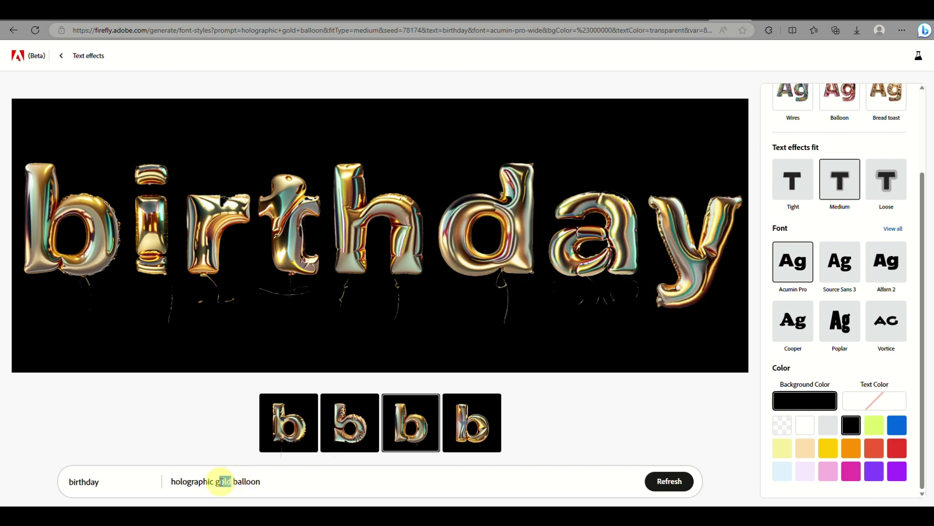
key("Return")
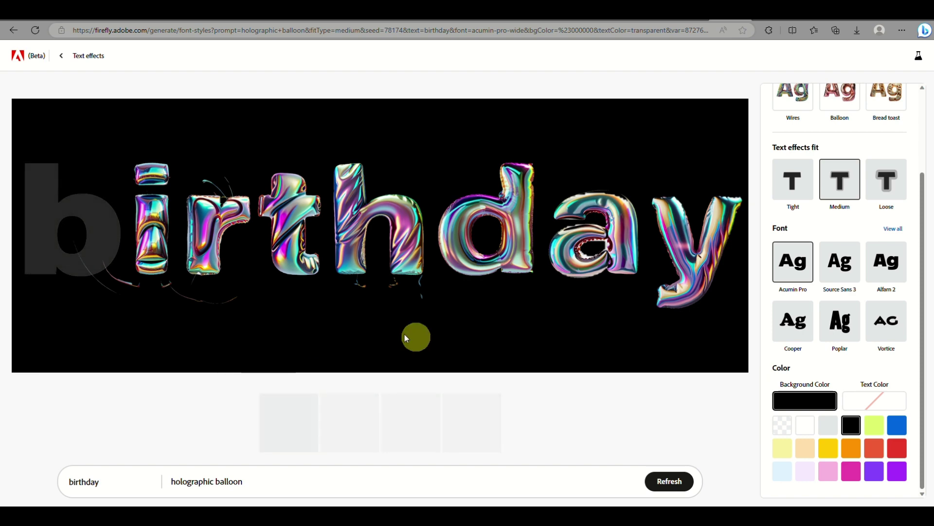
scroll(359, 226, "up", 5)
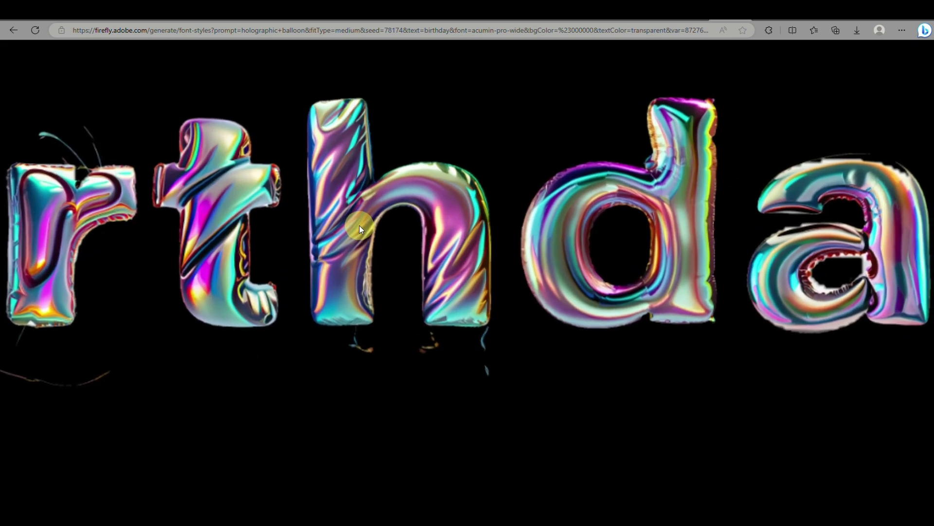
scroll(359, 226, "down", 5)
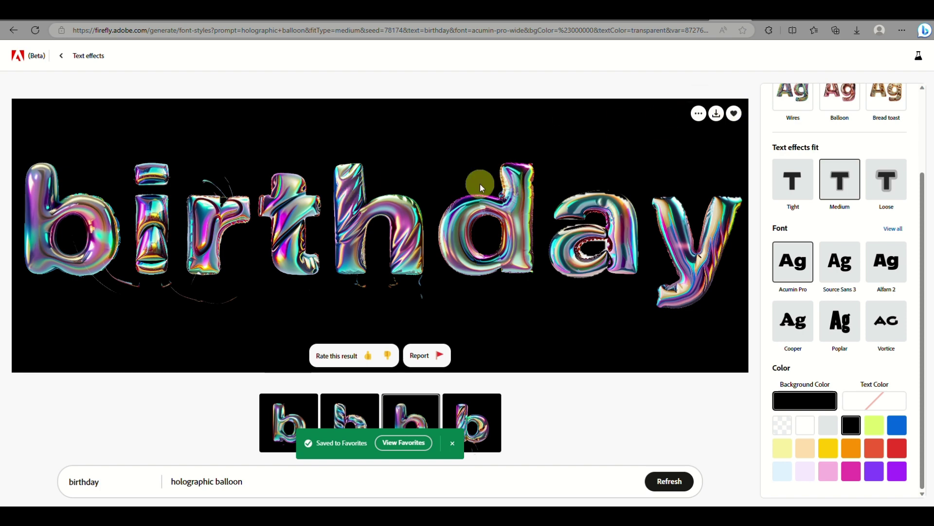
Open Generative recolor from the Firefly home page and try the "Earthy tones" sample artwork prompt
left_click(59, 54)
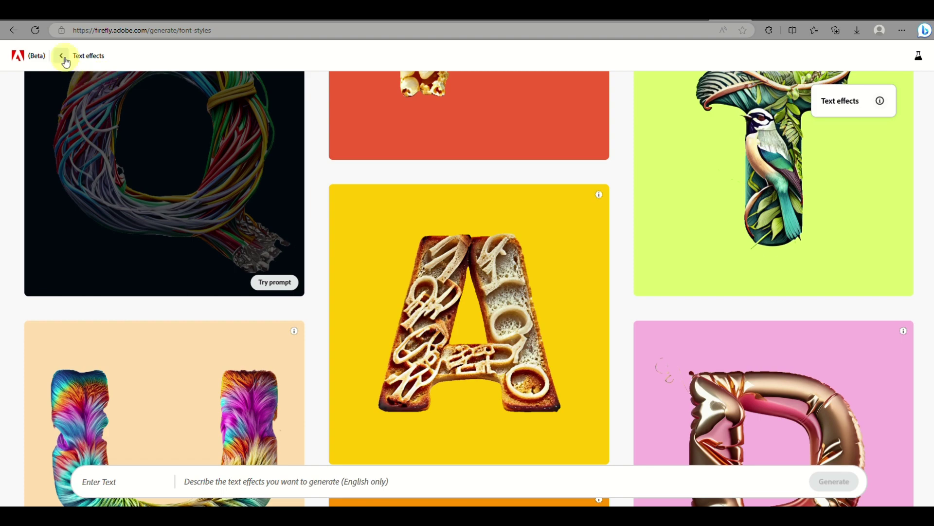
left_click(66, 62)
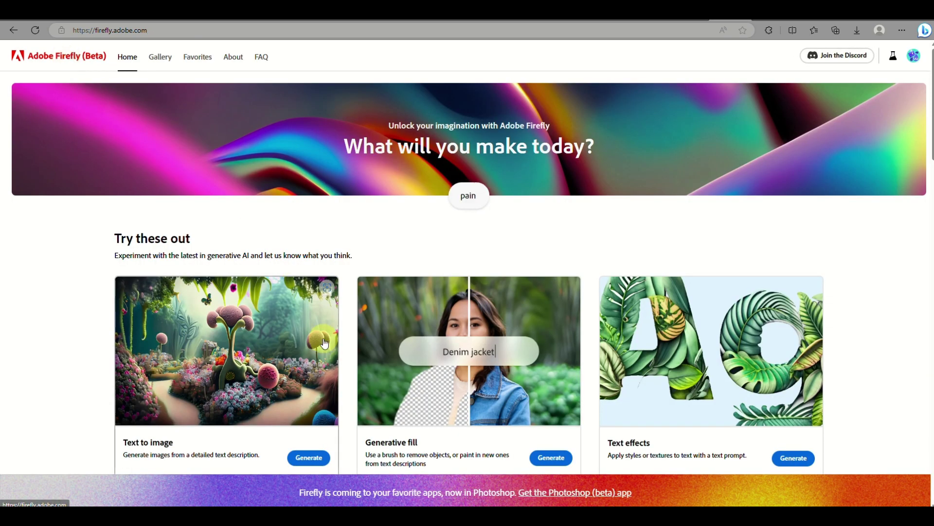
scroll(431, 235, "down", 5)
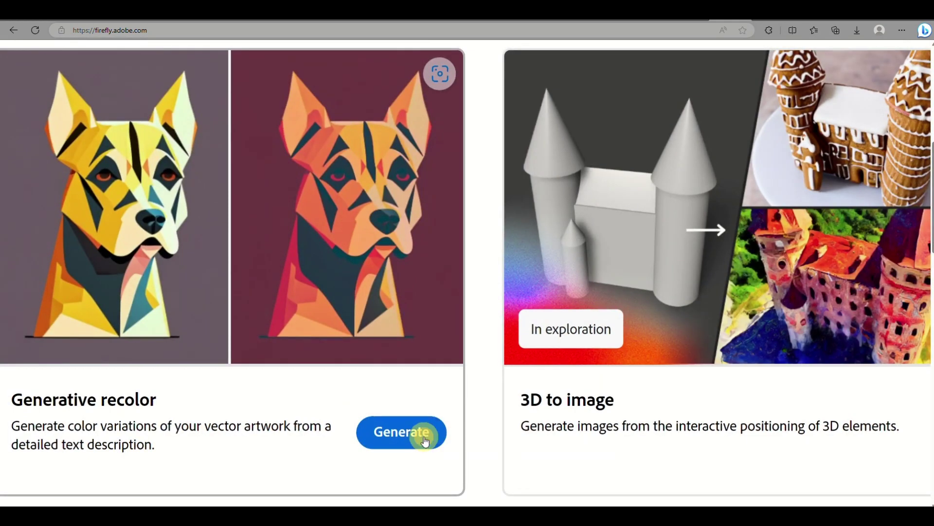
left_click(424, 439)
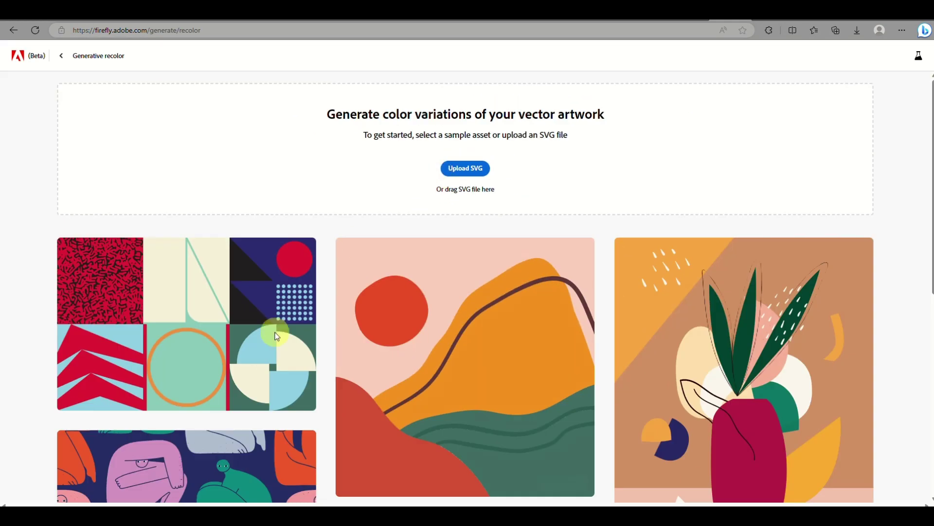
scroll(277, 336, "down", 8)
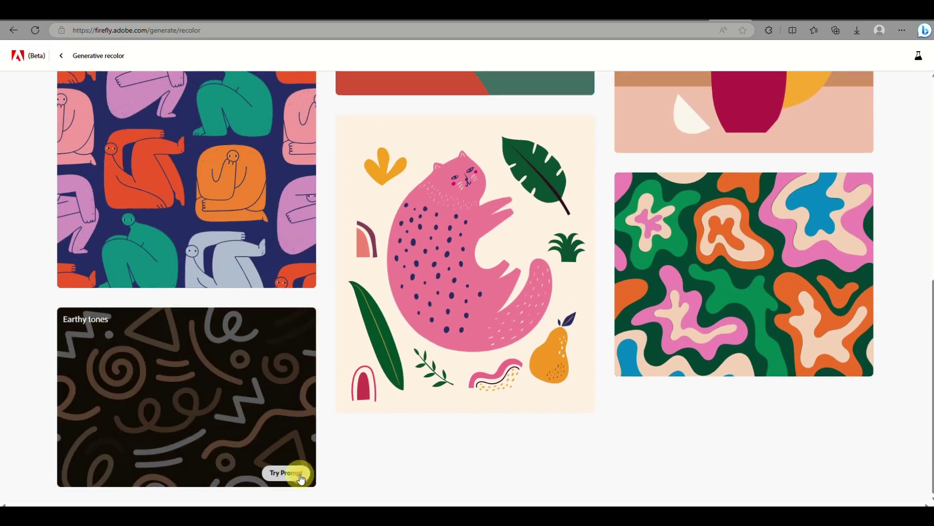
left_click(300, 474)
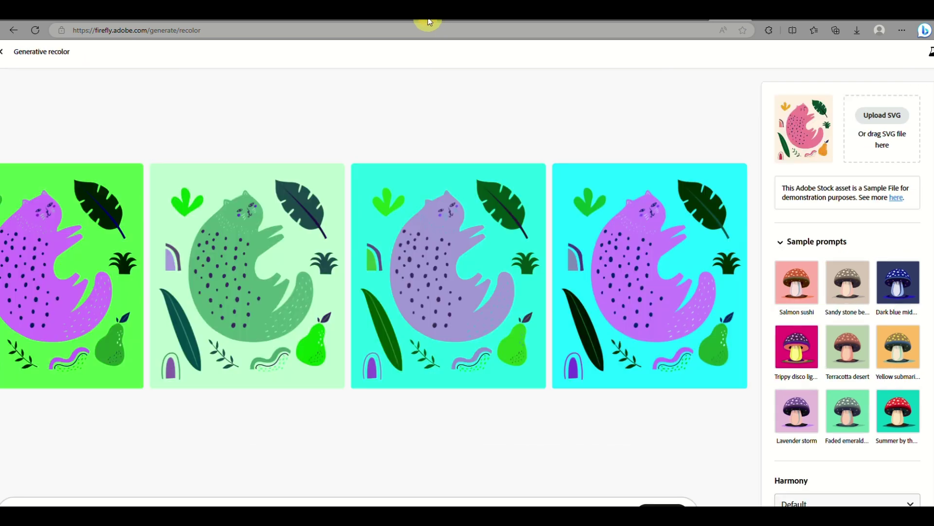
View a cat artwork variation enlarged, then recolor the artwork with the Salmon sushi, Trippy disco and finally Terracotta desert sample prompts
left_click(499, 353)
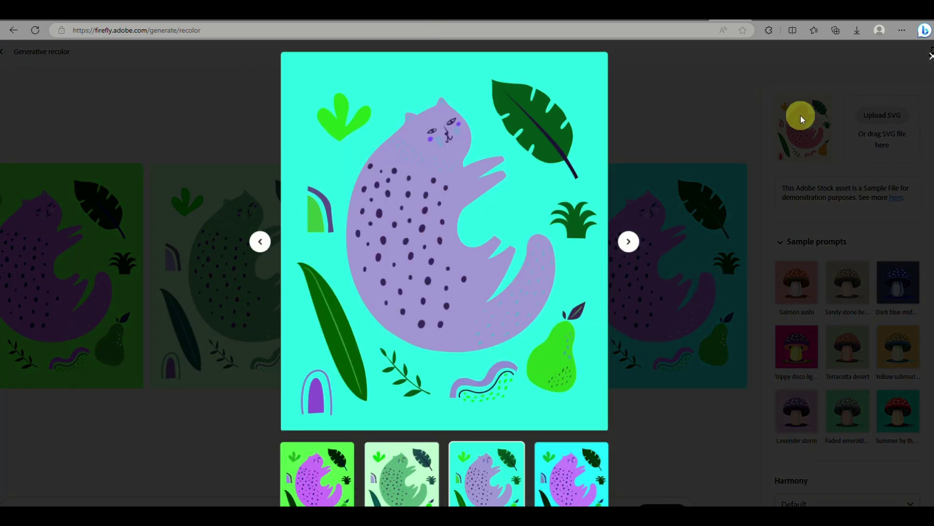
left_click(930, 53)
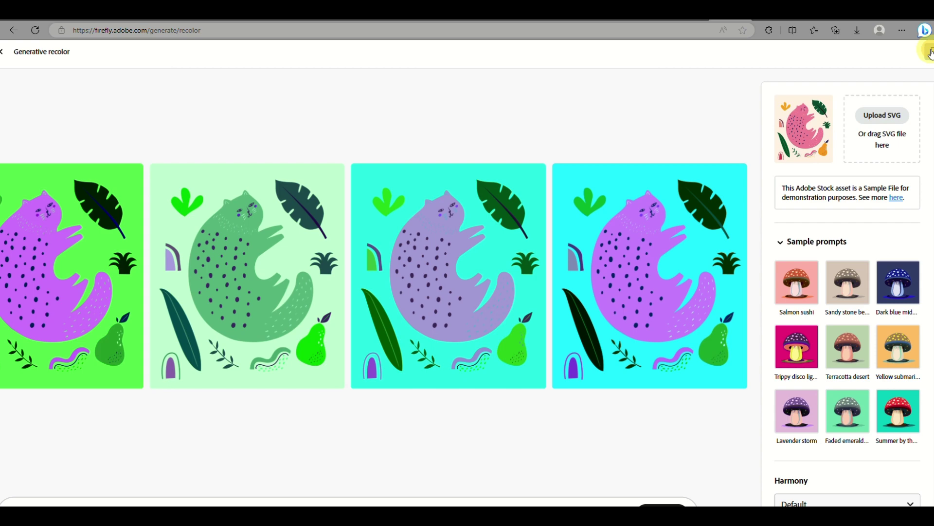
left_click(792, 306)
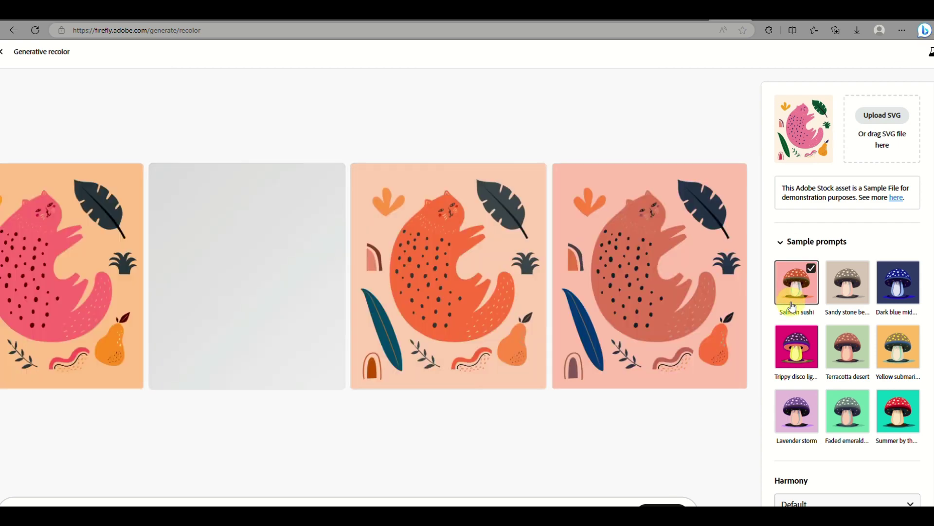
left_click(792, 371)
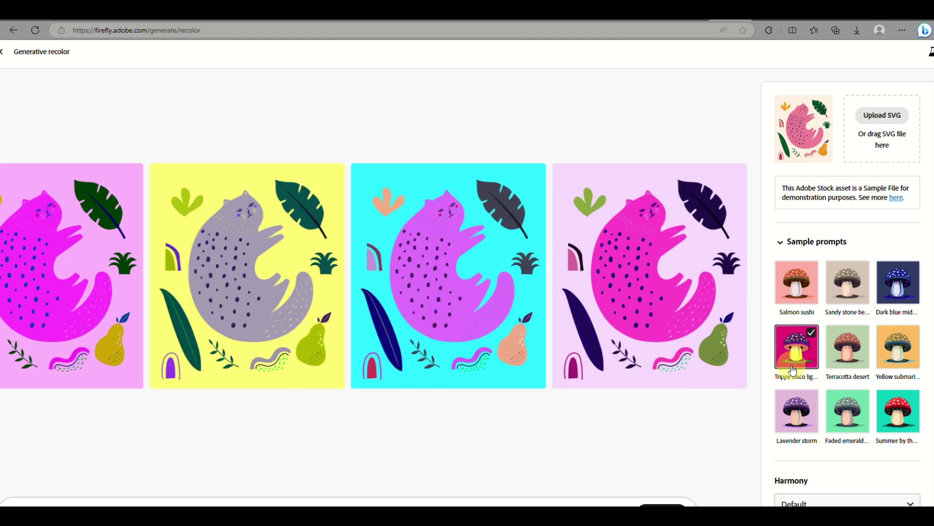
left_click(844, 374)
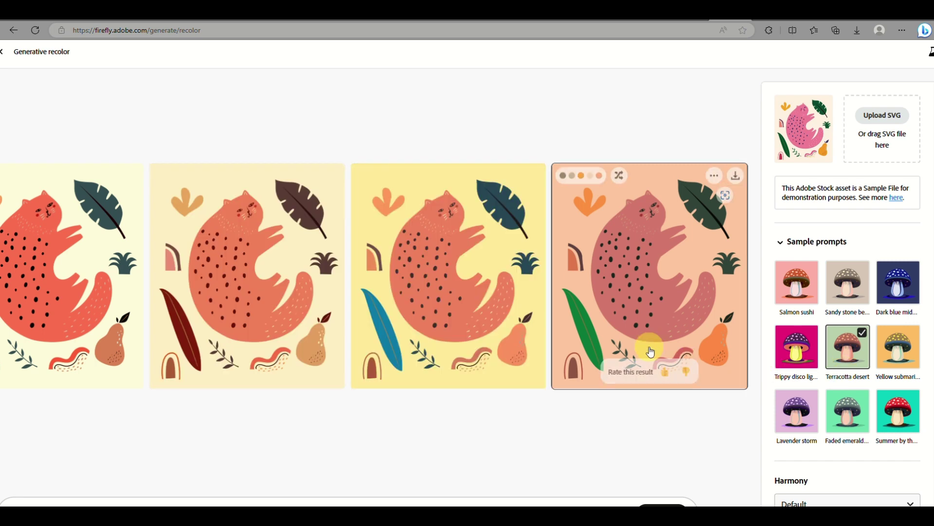
Shuffle the colors of the first Terracotta desert cat variation four times
scroll(180, 295, "down", 2)
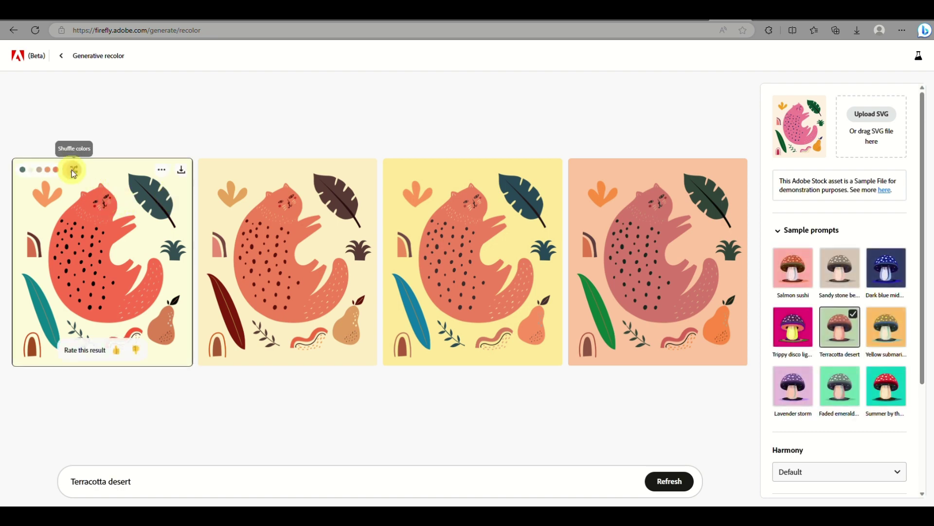
left_click(73, 170)
left_click(73, 171)
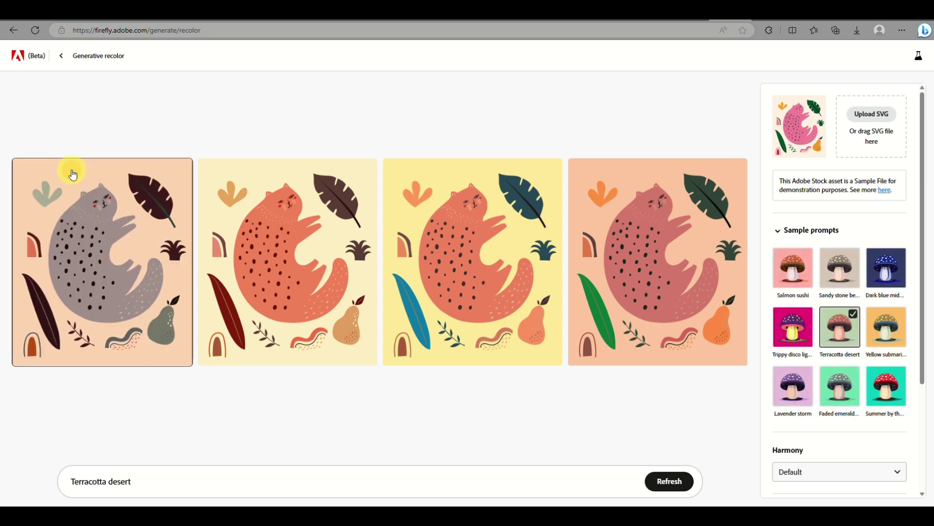
left_click(73, 171)
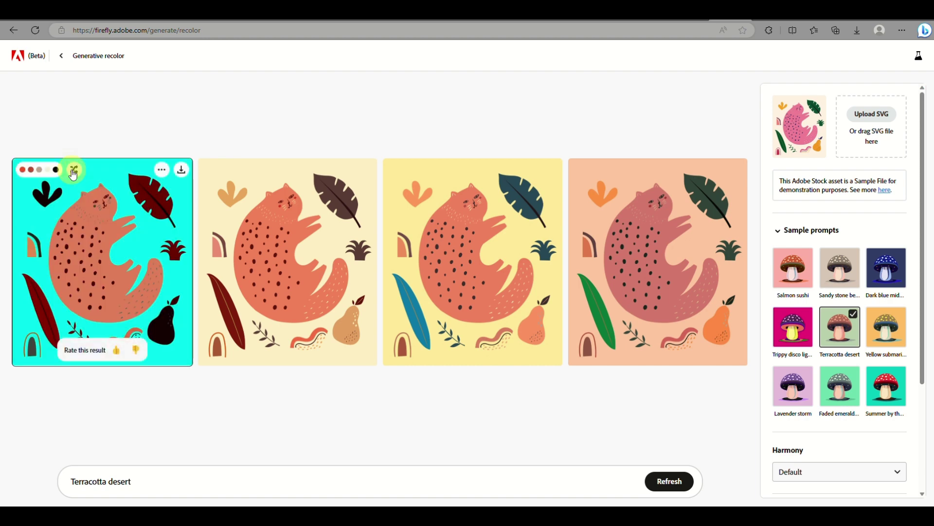
left_click(74, 170)
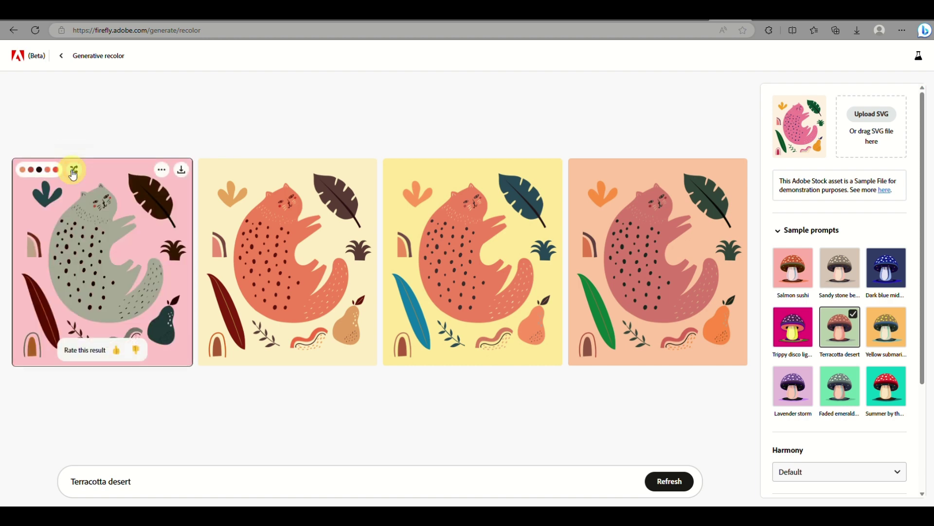
Shuffle the colors of the second Terracotta desert cat variation four times
mouse_move(269, 182)
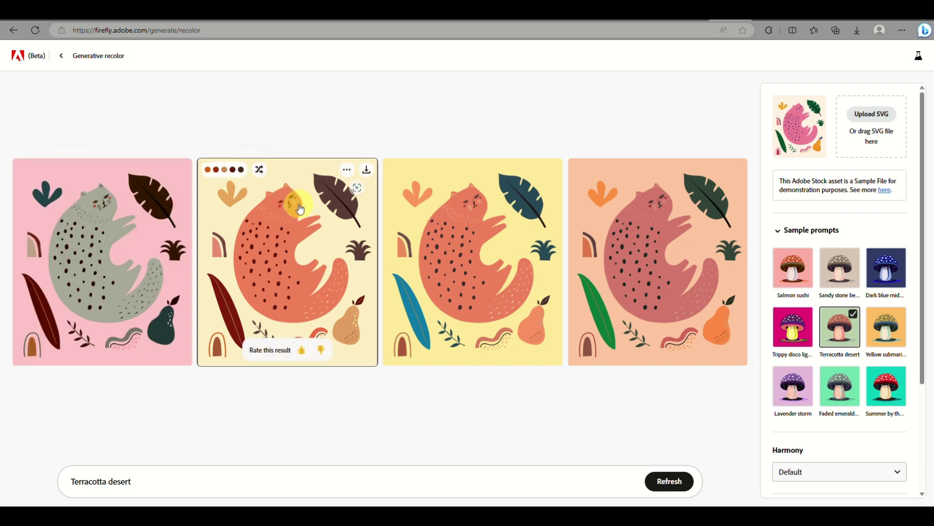
left_click(262, 168)
left_click(263, 168)
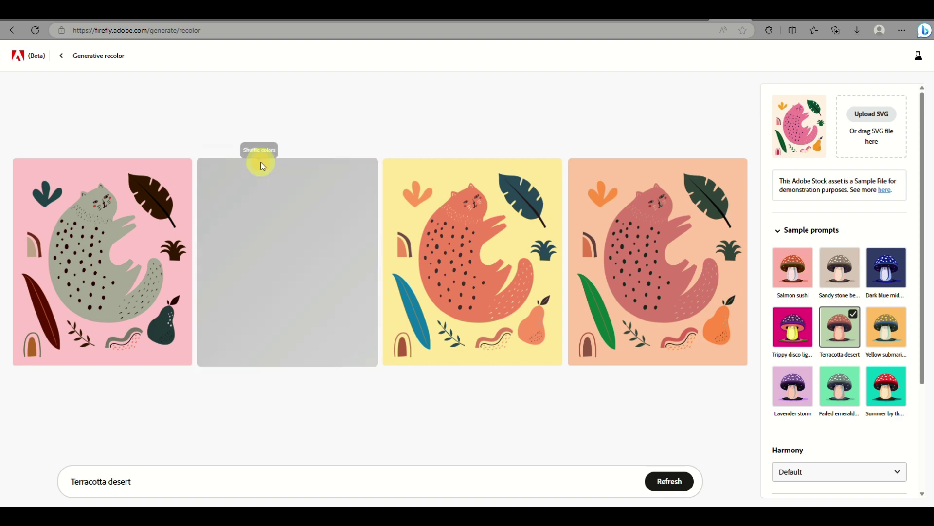
left_click(262, 168)
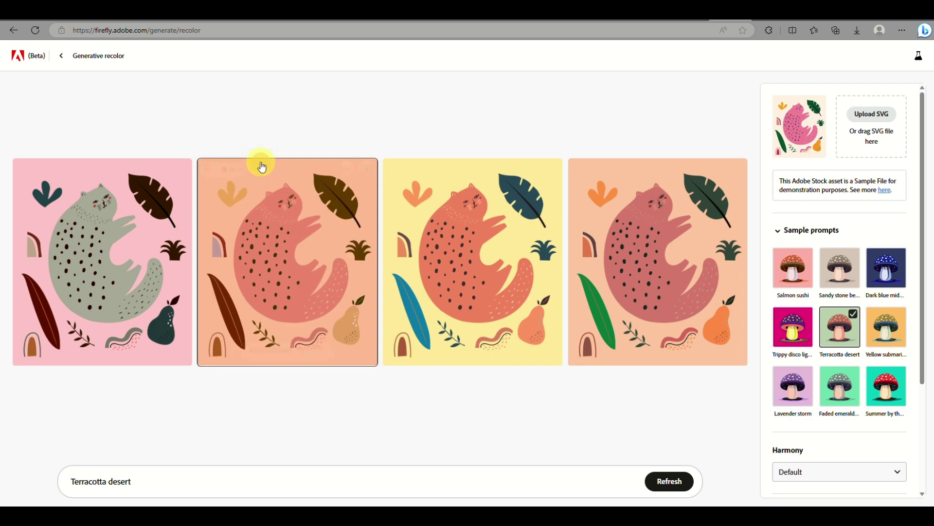
left_click(262, 167)
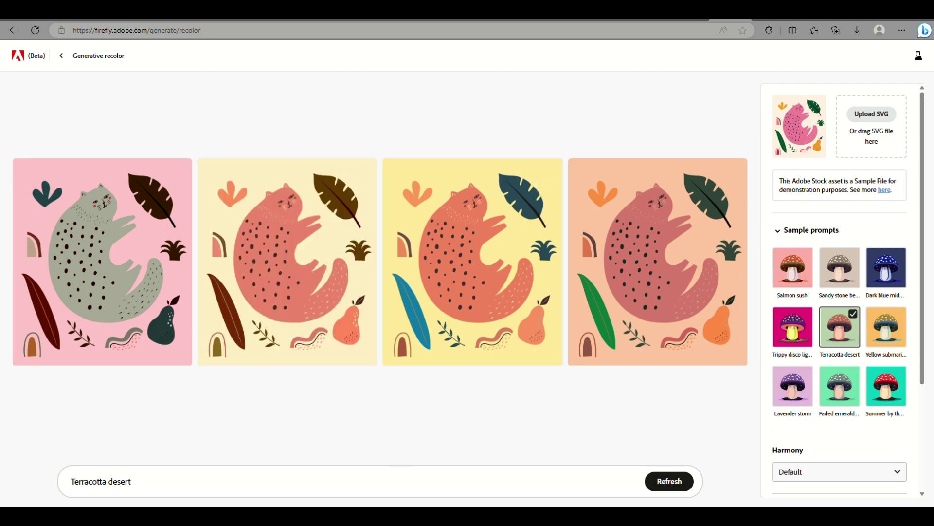